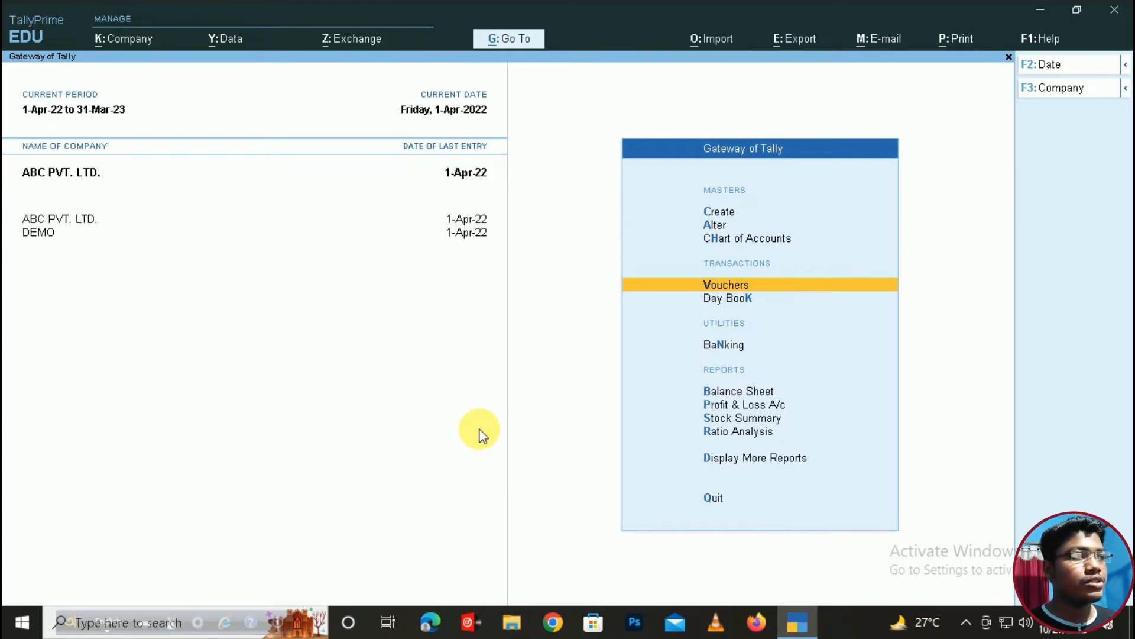
# - Start creating a new voucher type and name it POS
pyautogui.press('Up')
pyautogui.press('Up')
pyautogui.press('Up')
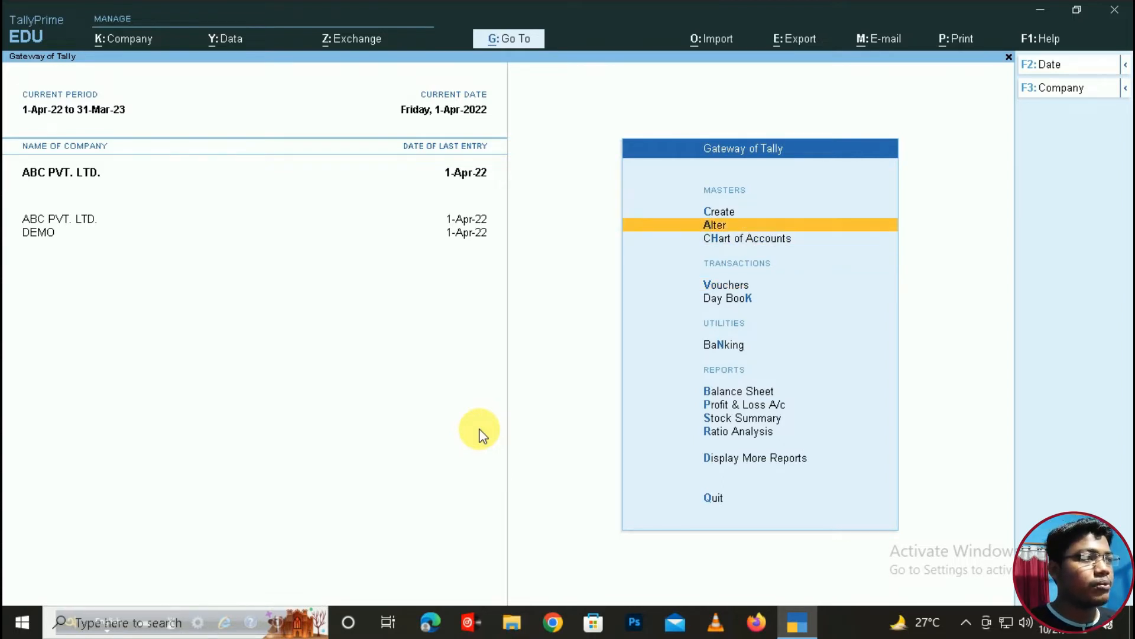
pyautogui.press('Return')
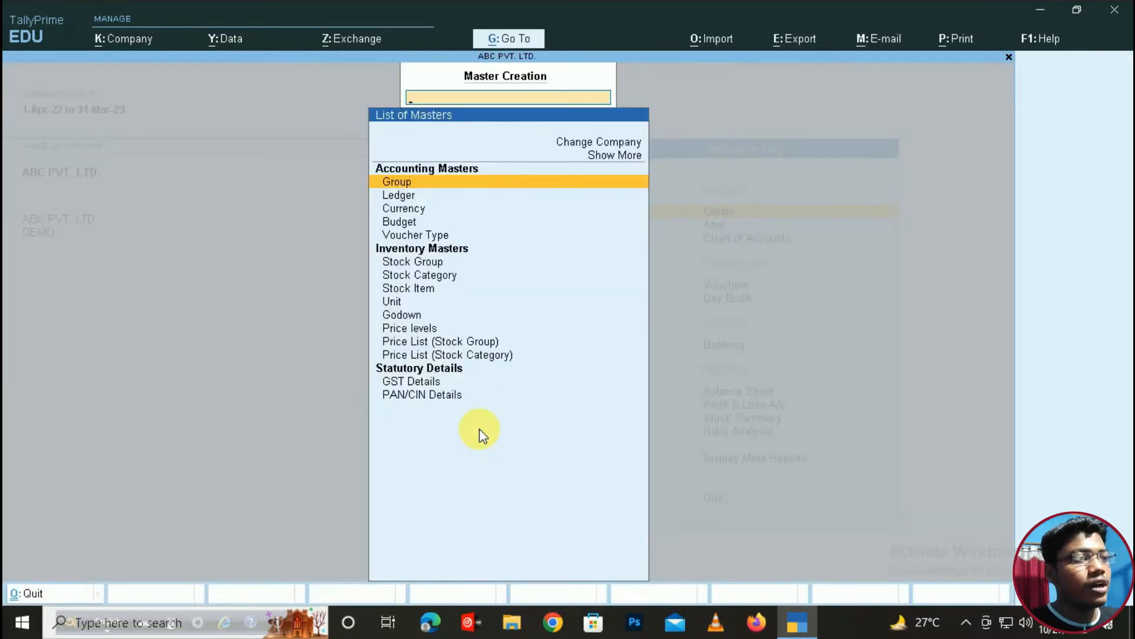
pyautogui.press('Down')
pyautogui.press('Down')
pyautogui.press('Down')
pyautogui.press('Down')
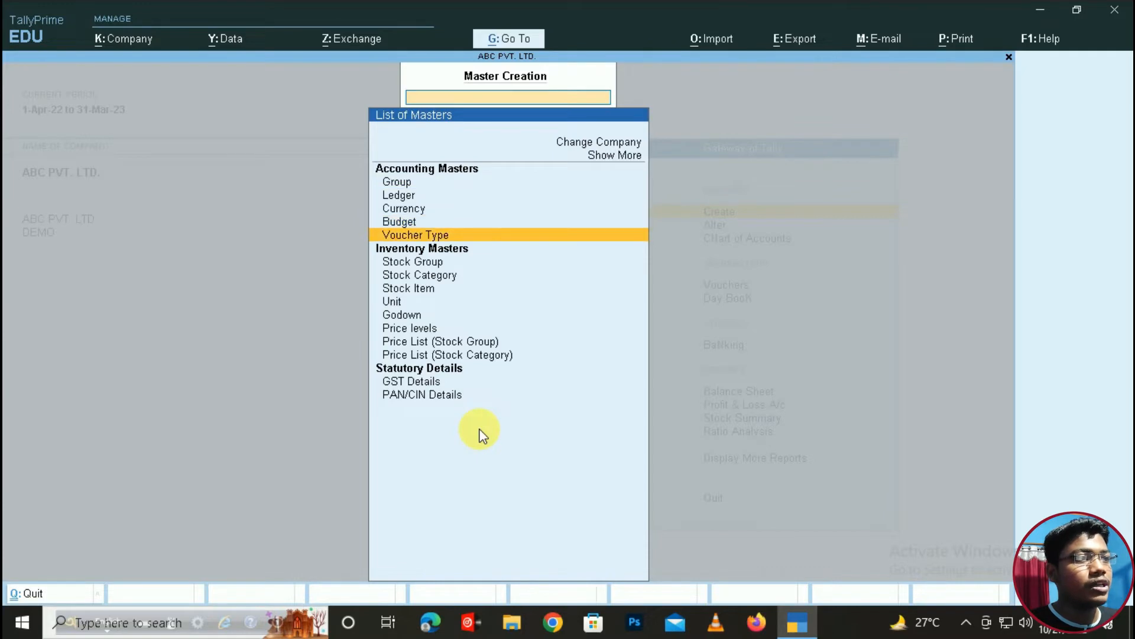
pyautogui.press('Return')
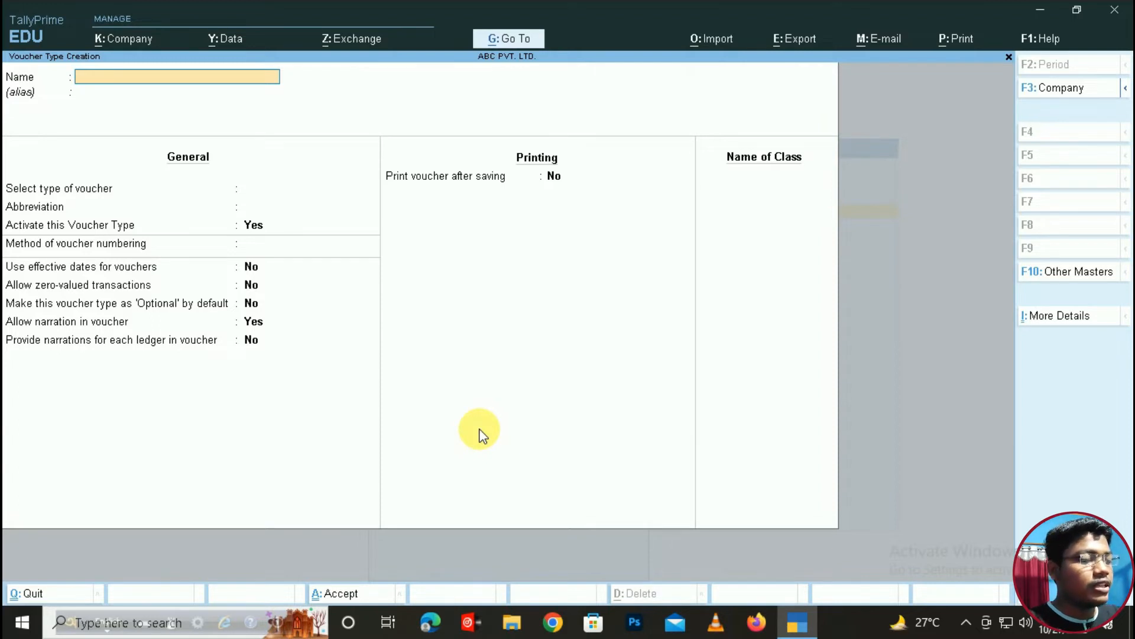
pyautogui.write('POS')
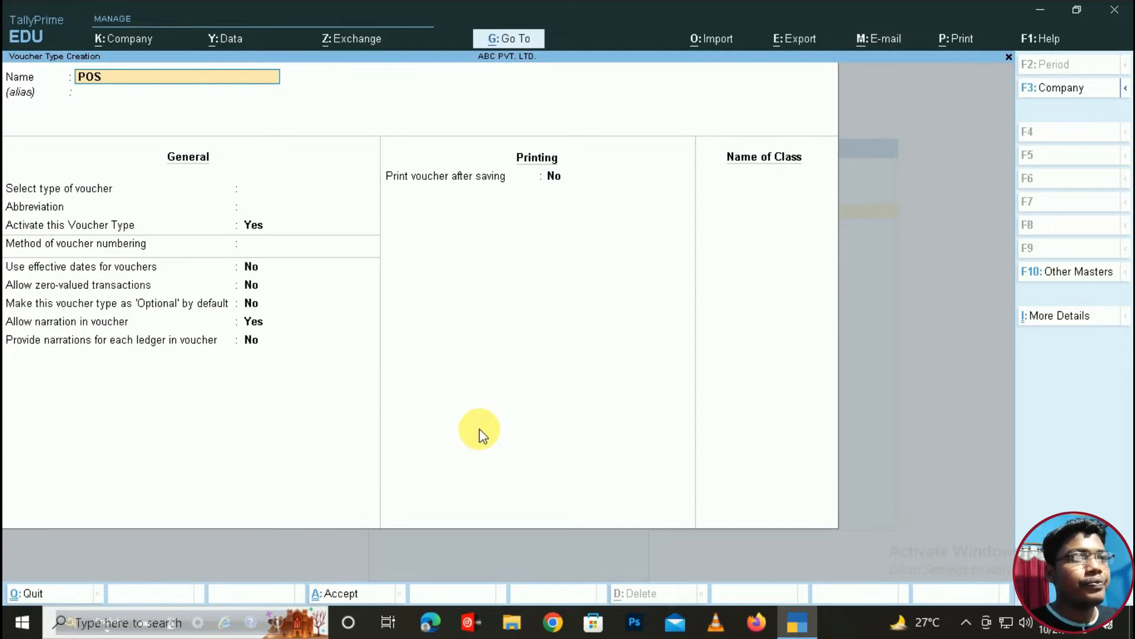
pyautogui.press('Return')
pyautogui.press('Return')
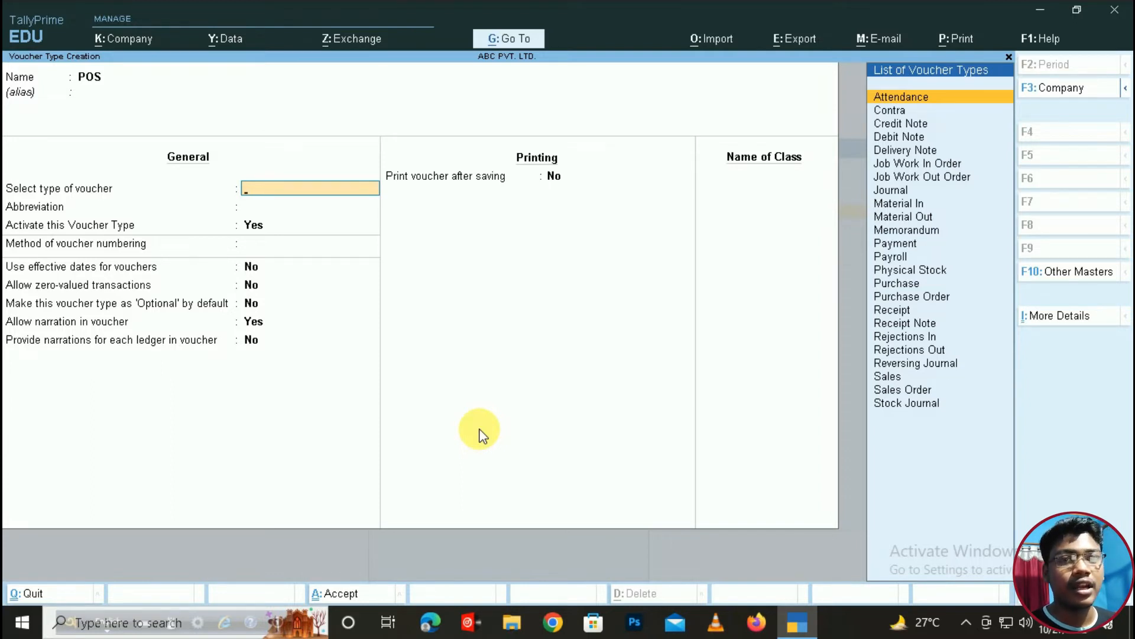
# - Choose Sales as the base type of voucher for POS
pyautogui.write('SALES')
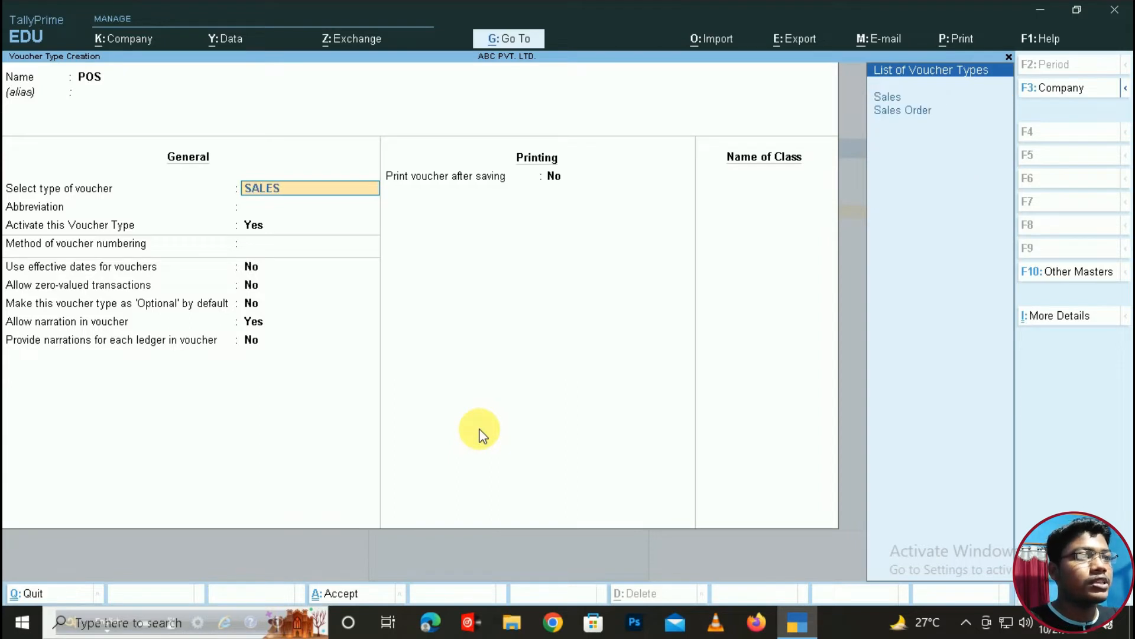
pyautogui.press('BackSpace')
pyautogui.press('BackSpace')
pyautogui.press('BackSpace')
pyautogui.press('BackSpace')
pyautogui.press('BackSpace')
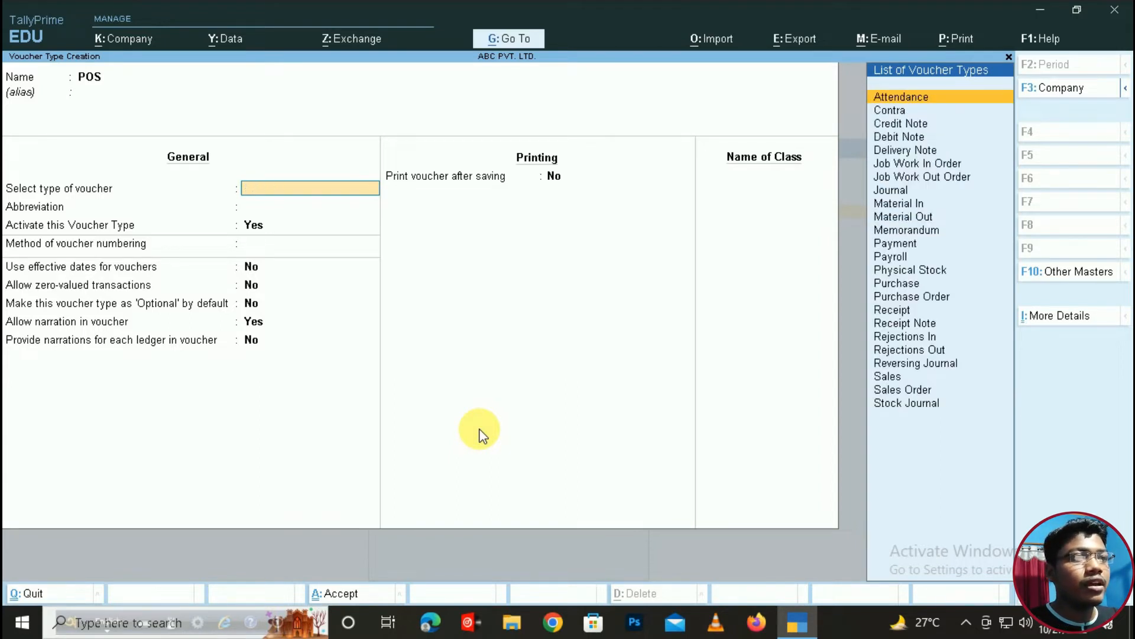
pyautogui.write('PUR')
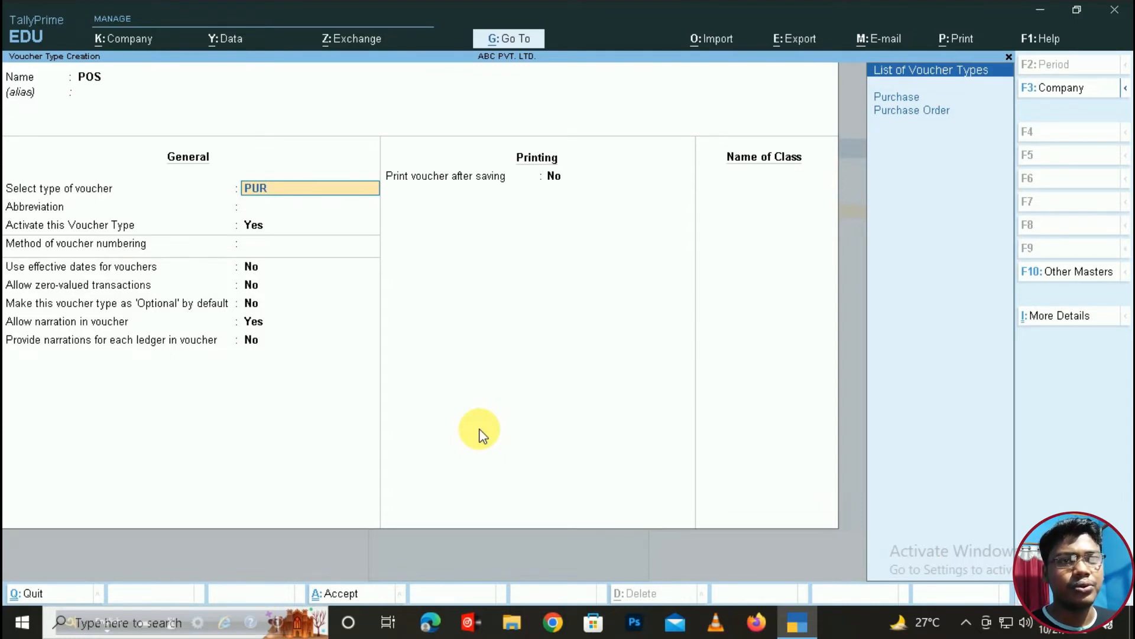
pyautogui.press('BackSpace')
pyautogui.press('BackSpace')
pyautogui.press('BackSpace')
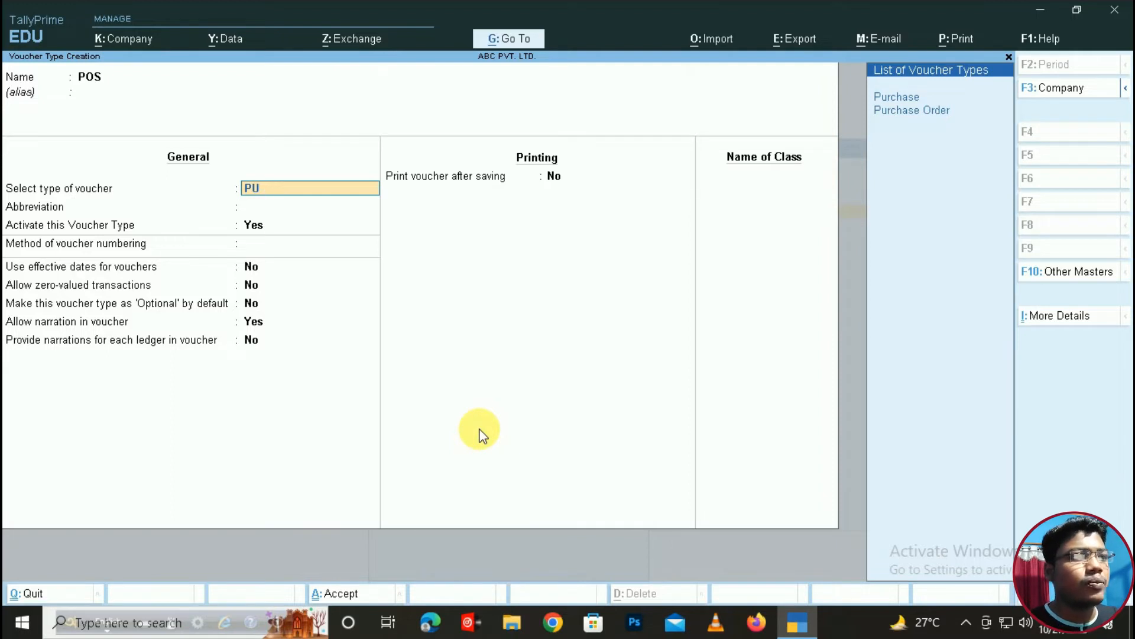
pyautogui.write('SALES')
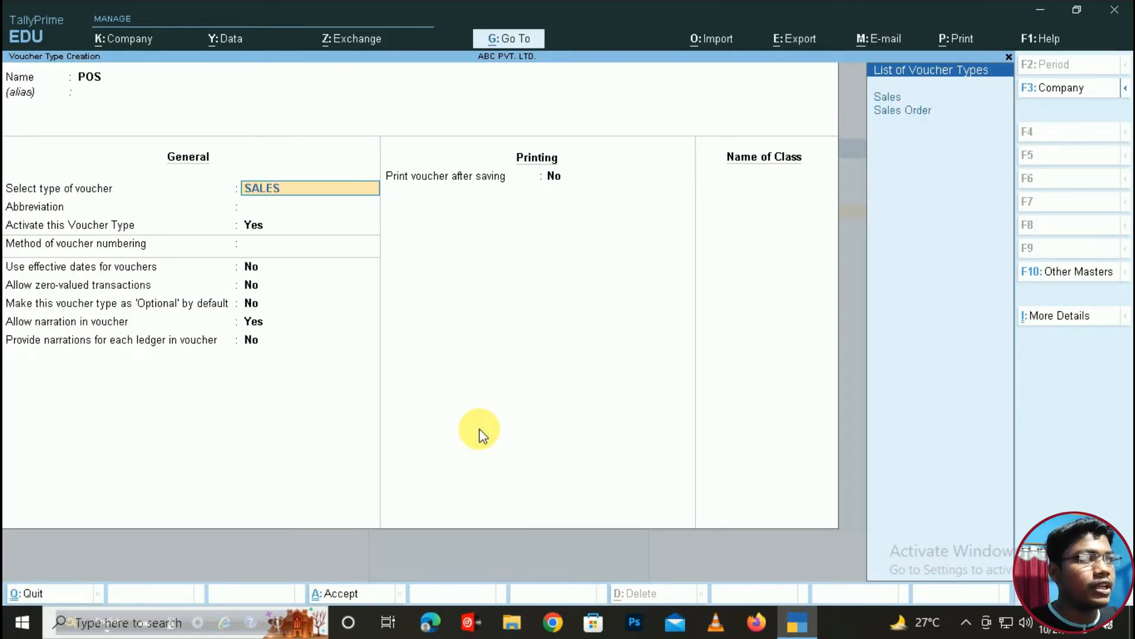
pyautogui.press('Return')
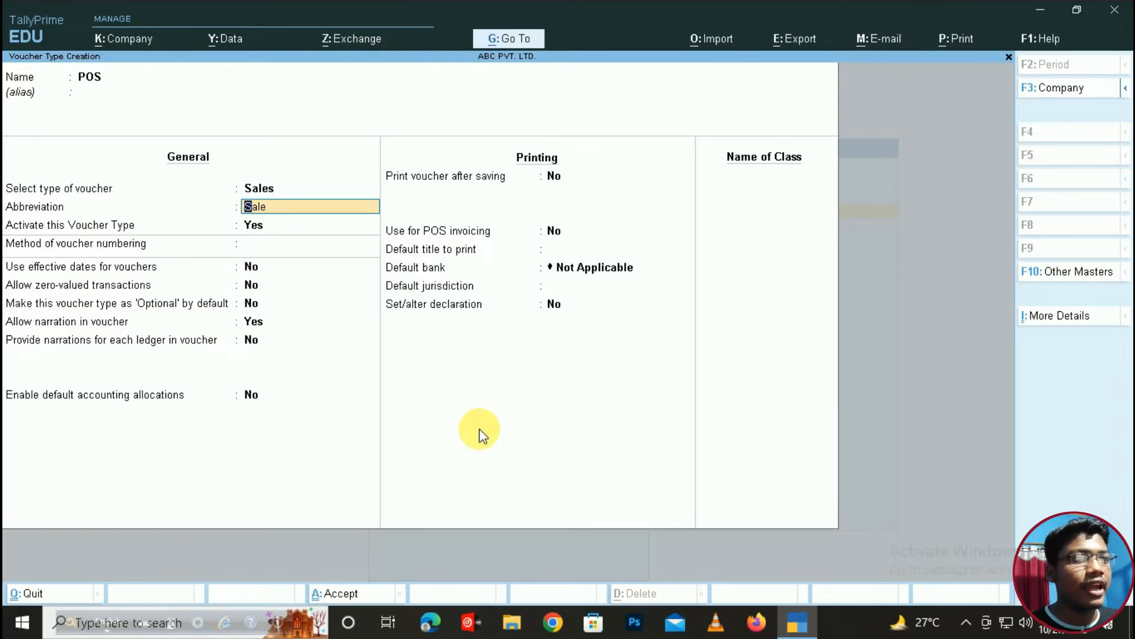
# - Keep abbreviation Sale and Automatic numbering; set Print after saving and Use for POS invoicing to Yes
pyautogui.press('Return')
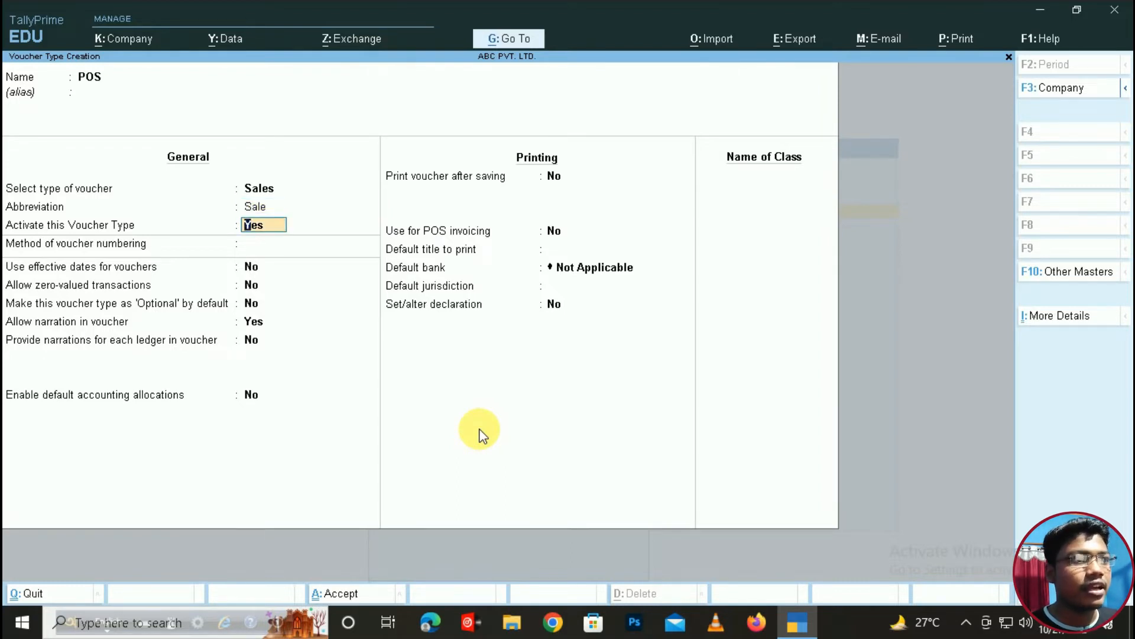
pyautogui.press('Return')
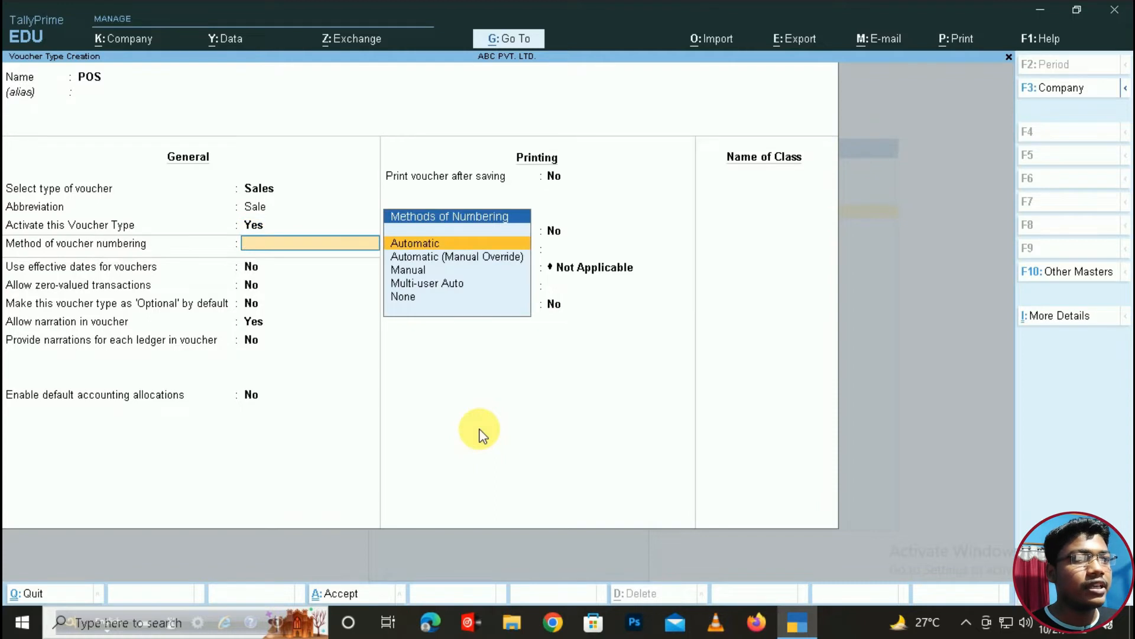
pyautogui.press('Return')
pyautogui.press('Return')
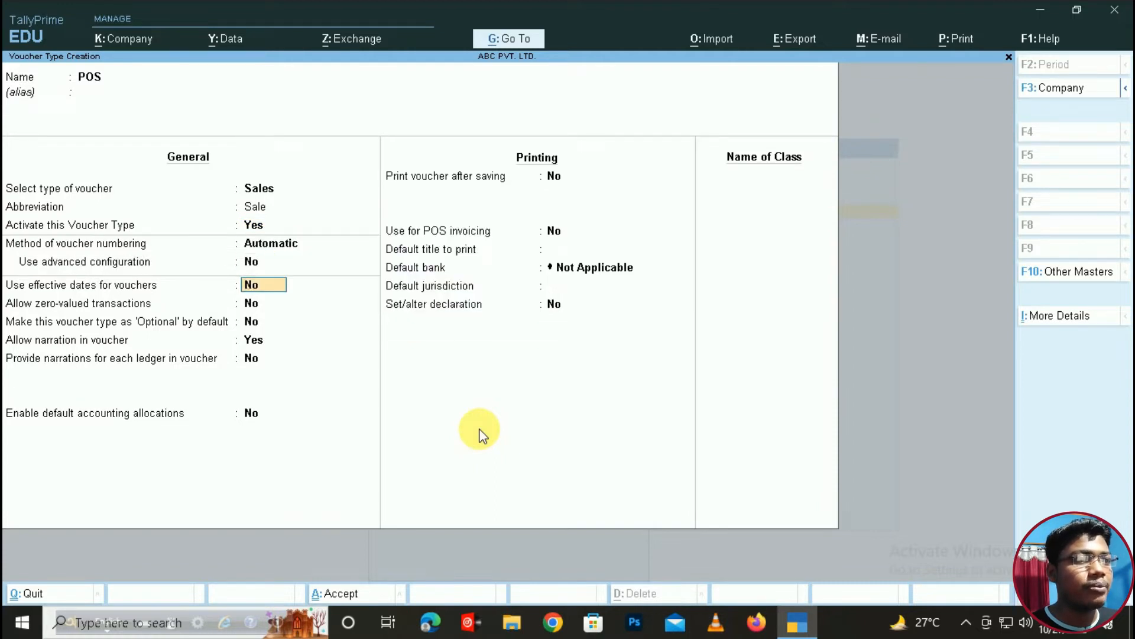
pyautogui.press('Return')
pyautogui.press('Return')
pyautogui.press('Return')
pyautogui.press('Return')
pyautogui.press('Return')
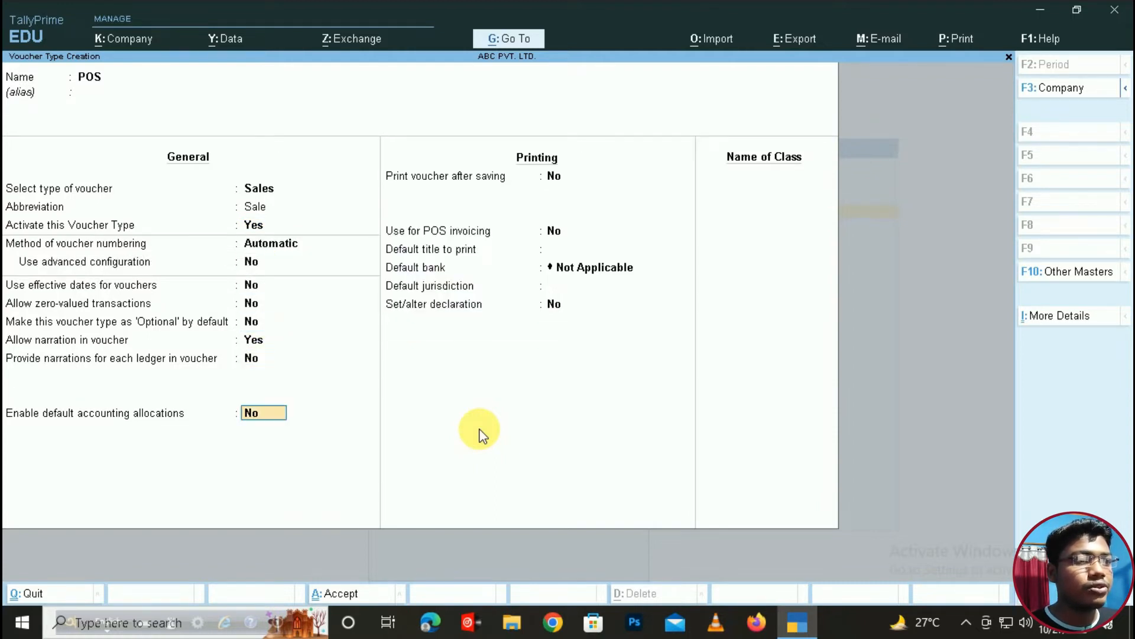
pyautogui.press('Return')
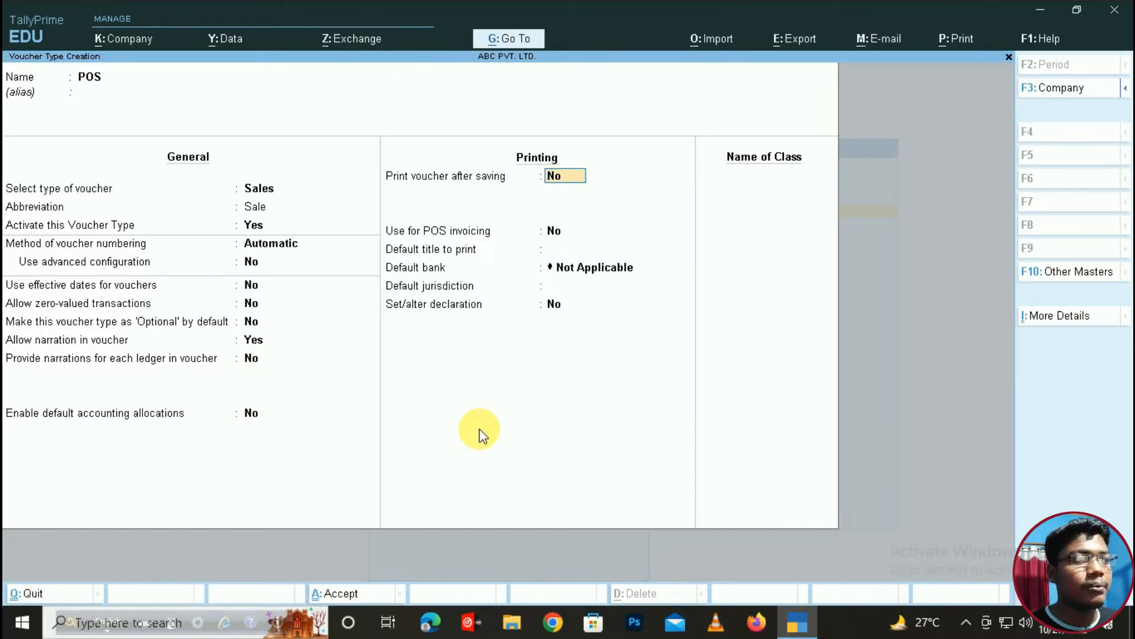
pyautogui.write('YE')
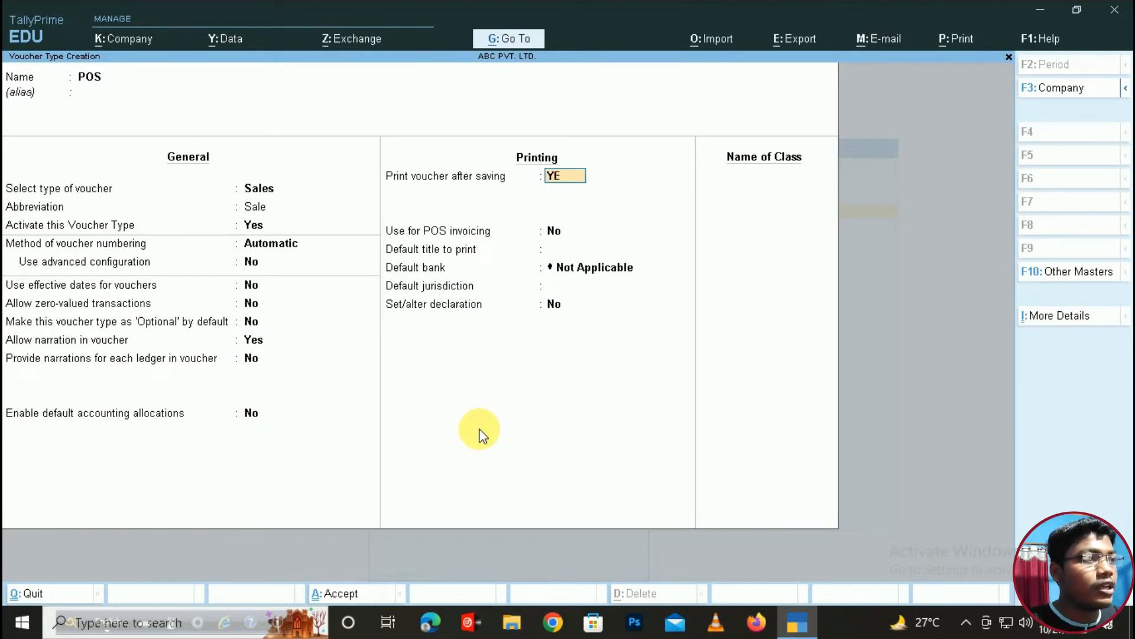
pyautogui.write('S')
pyautogui.press('Return')
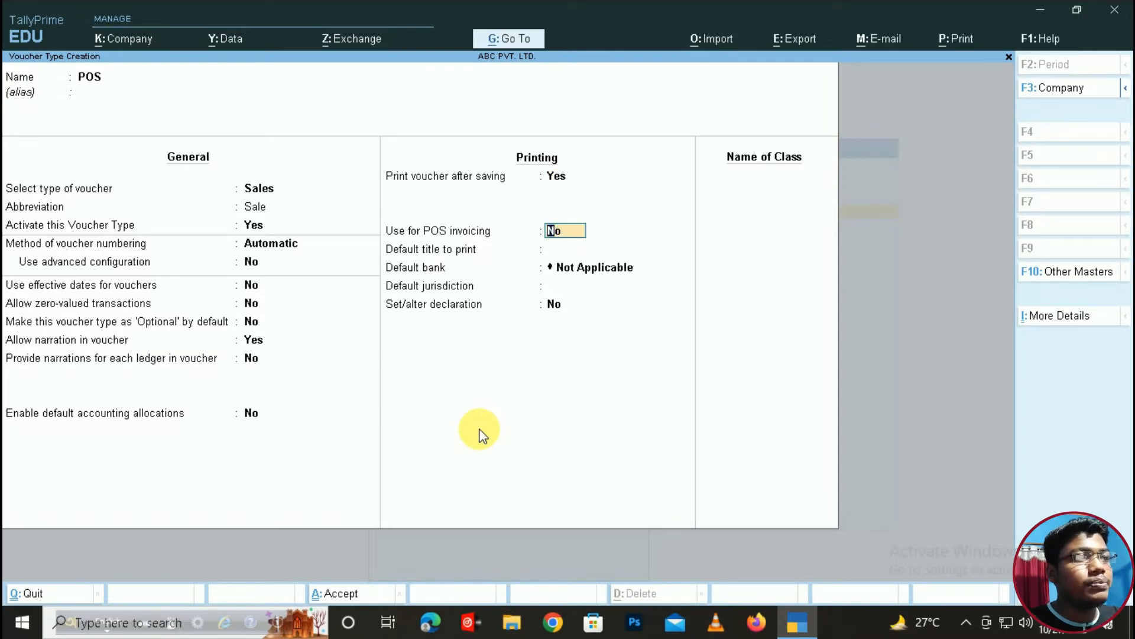
pyautogui.write('YES')
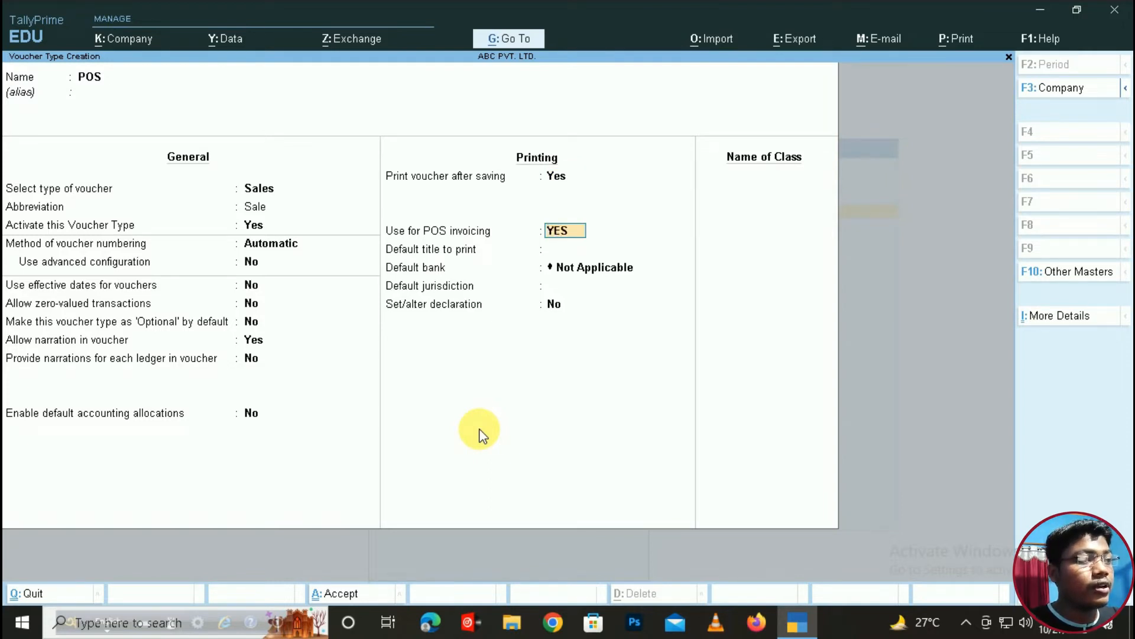
pyautogui.press('Return')
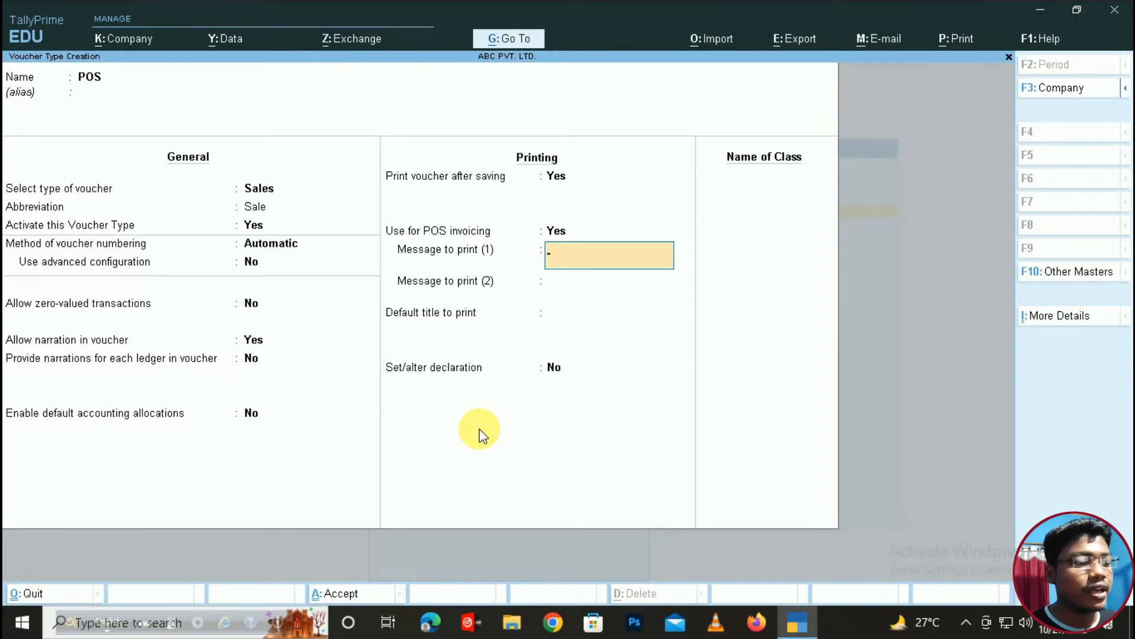
# - Set print messages 'Thank You' and 'Visit Again' with default title 'Pos Invoice'
pyautogui.write('Tha')
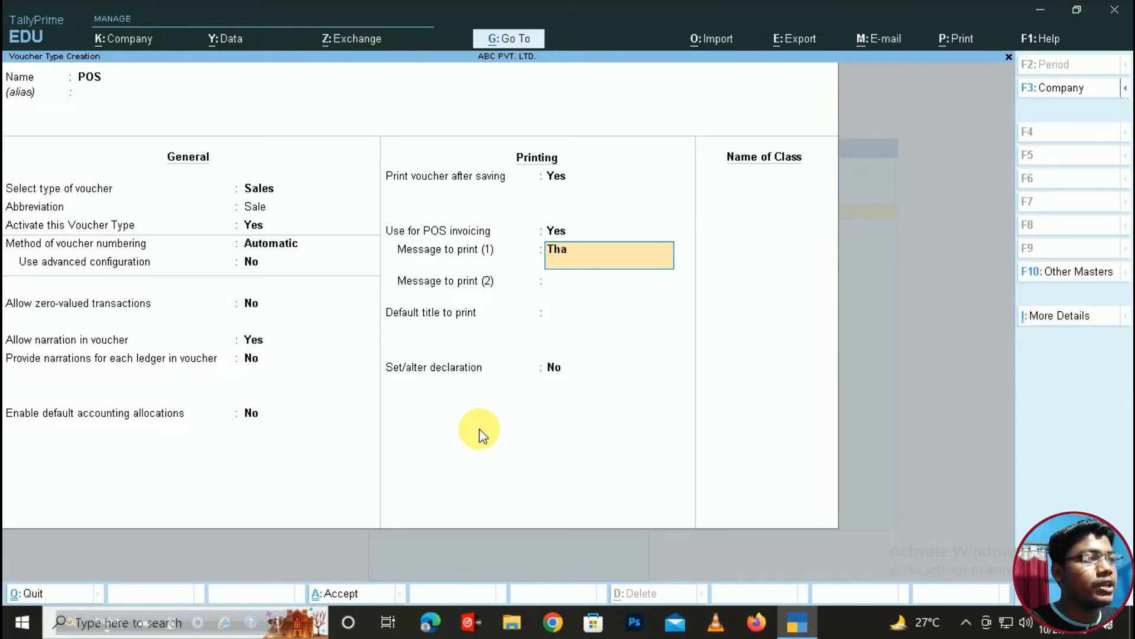
pyautogui.write('nk You')
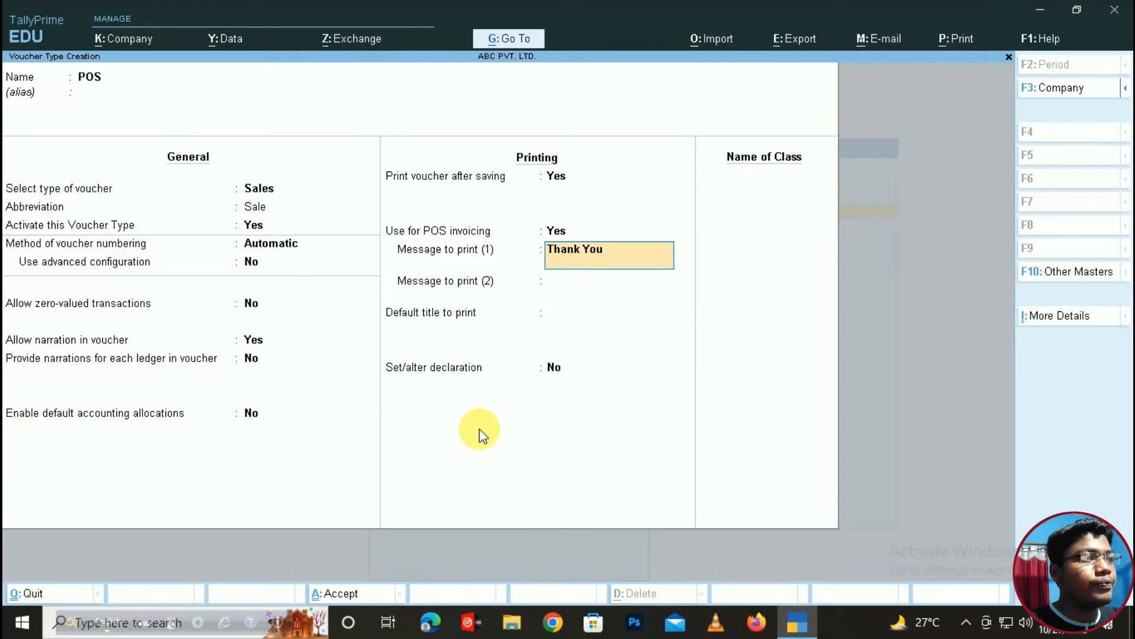
pyautogui.press('Return')
pyautogui.write('Visit')
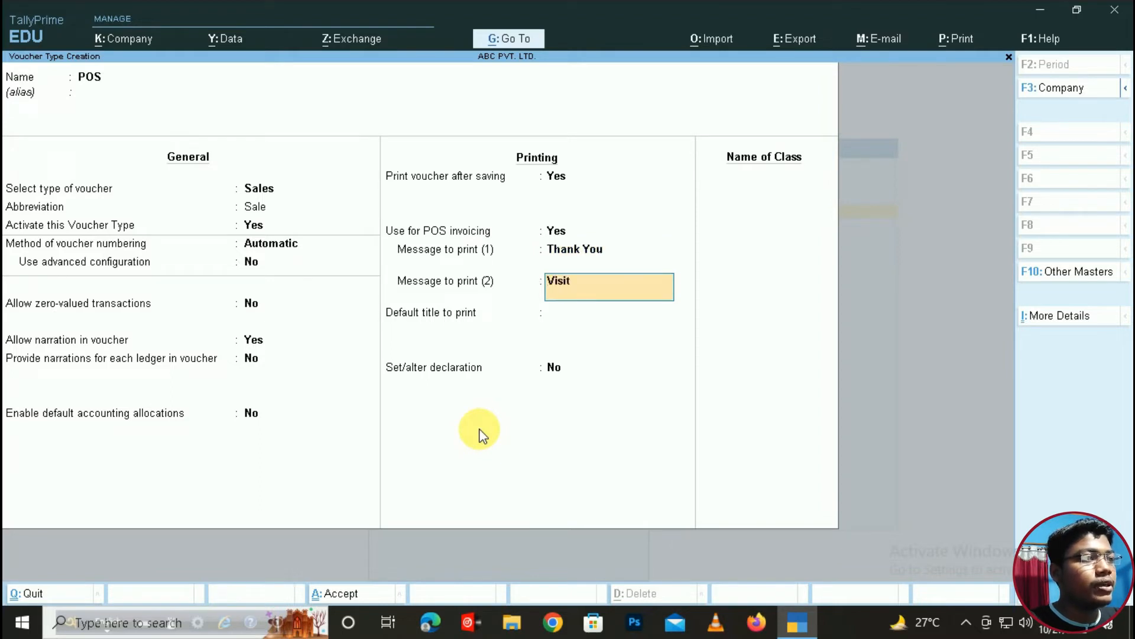
pyautogui.write(' Again')
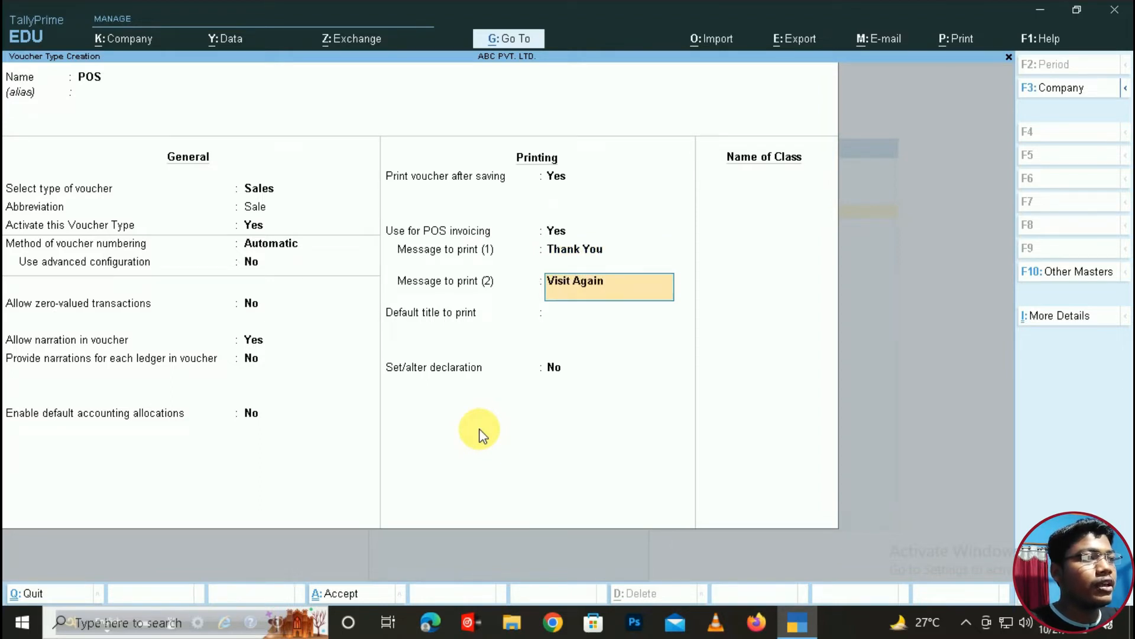
pyautogui.press('Return')
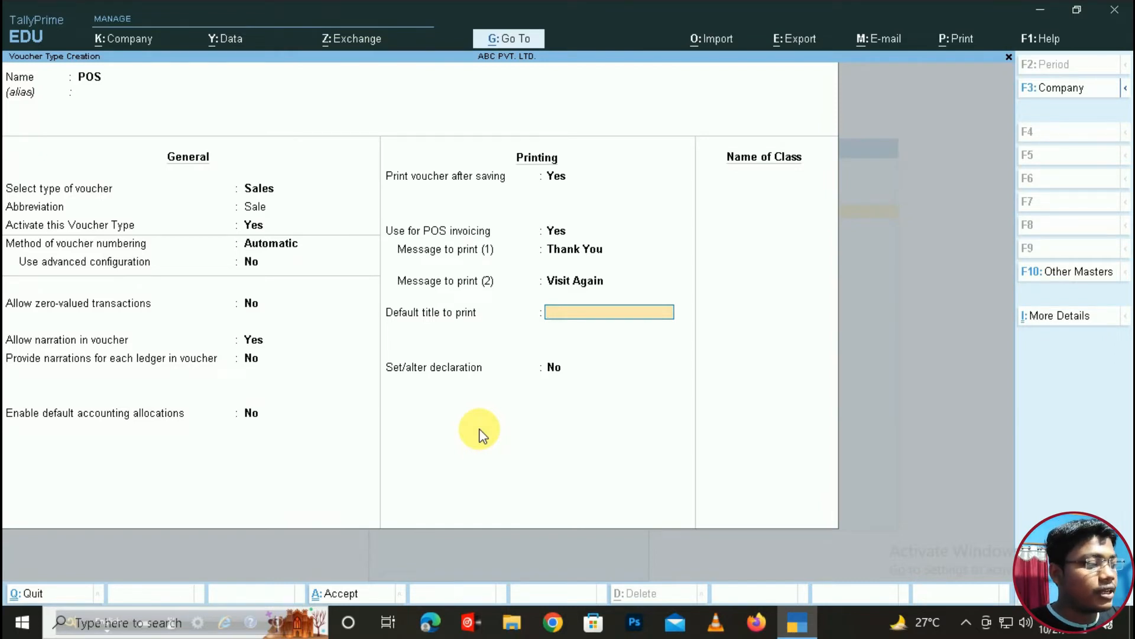
pyautogui.write('Pos Invoice')
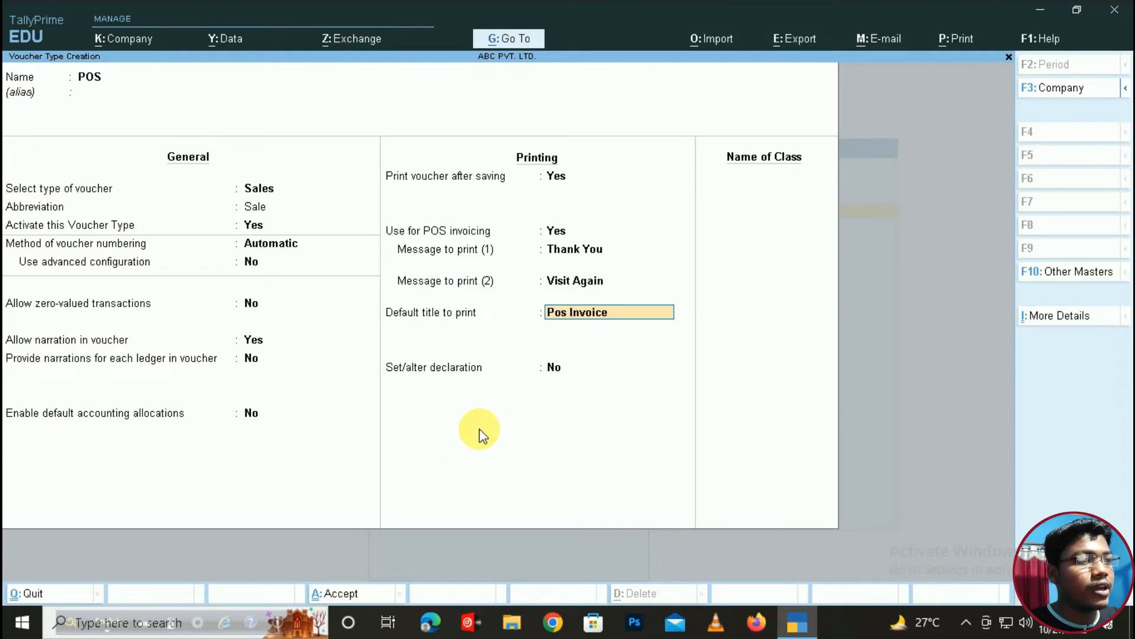
pyautogui.press('Return')
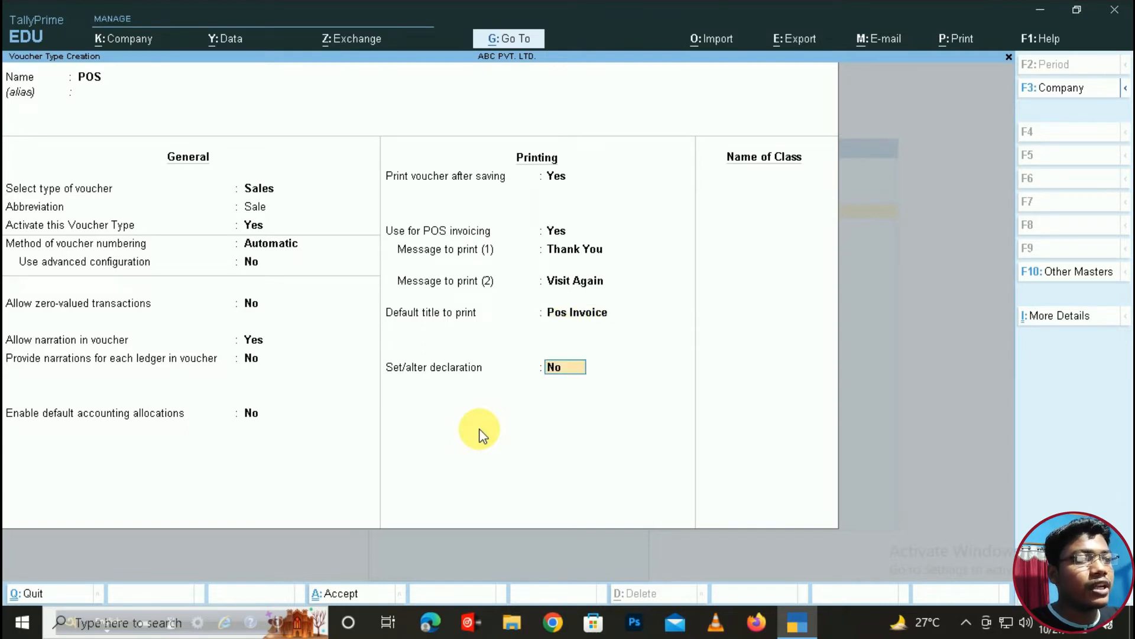
# - Turn on the declaration with standard wording and add a voucher class named Pos
pyautogui.write('yes')
pyautogui.press('Return')
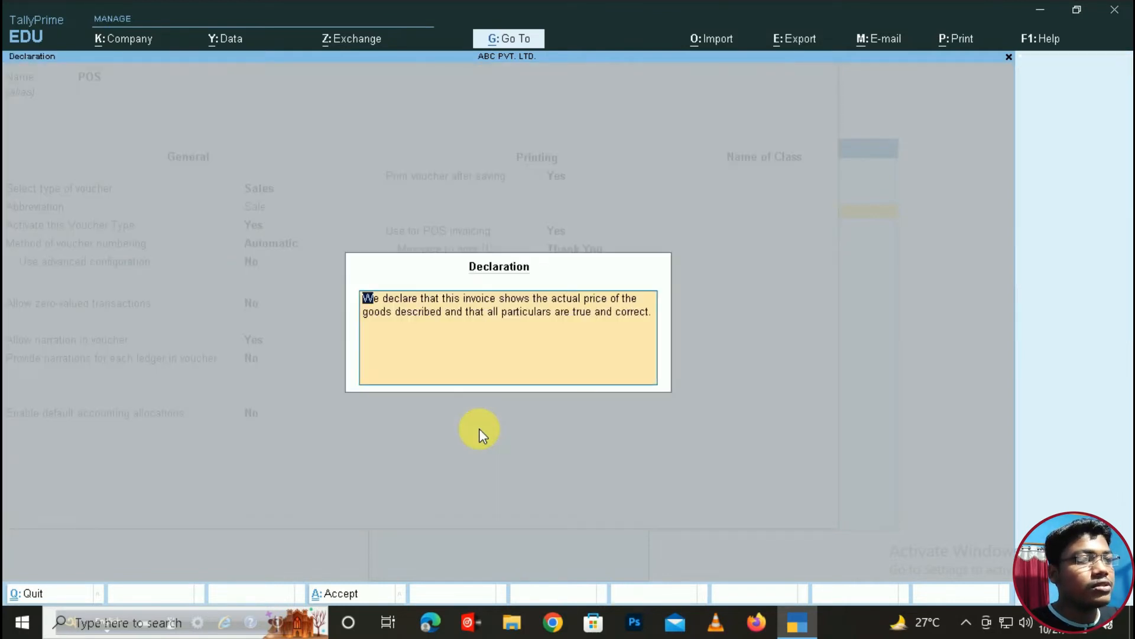
pyautogui.press('Return')
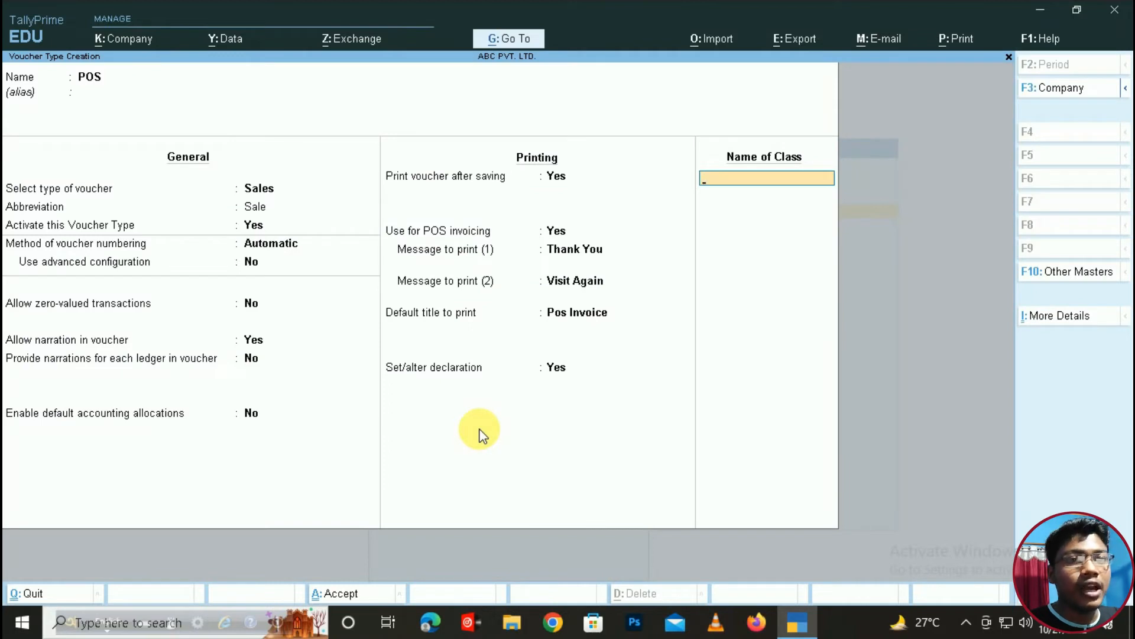
pyautogui.write('Po')
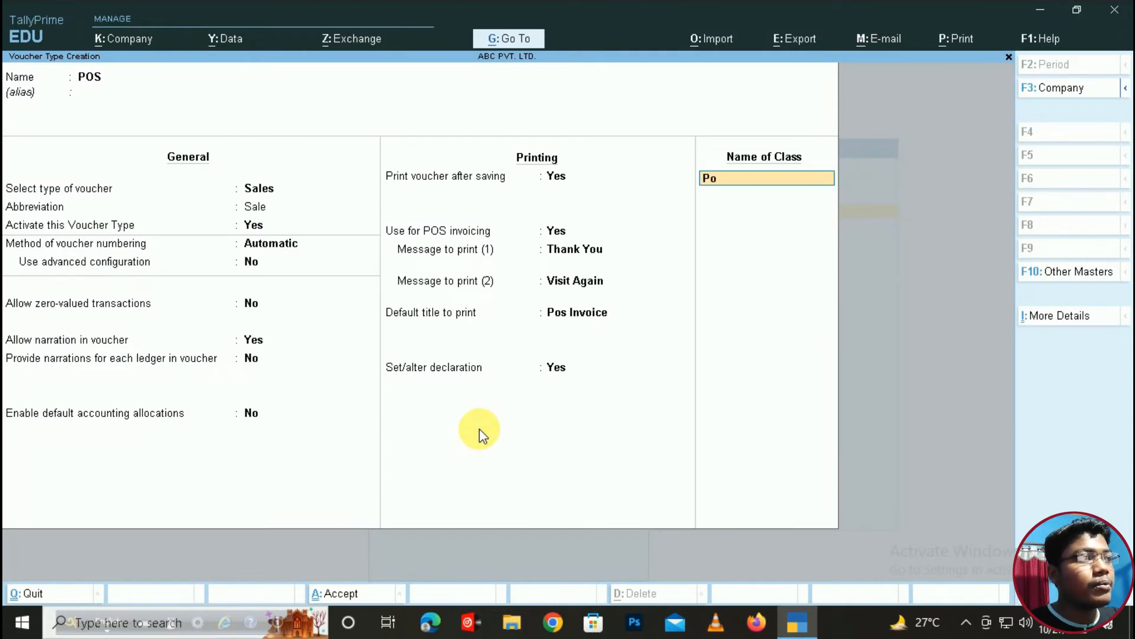
pyautogui.write('s')
pyautogui.press('Return')
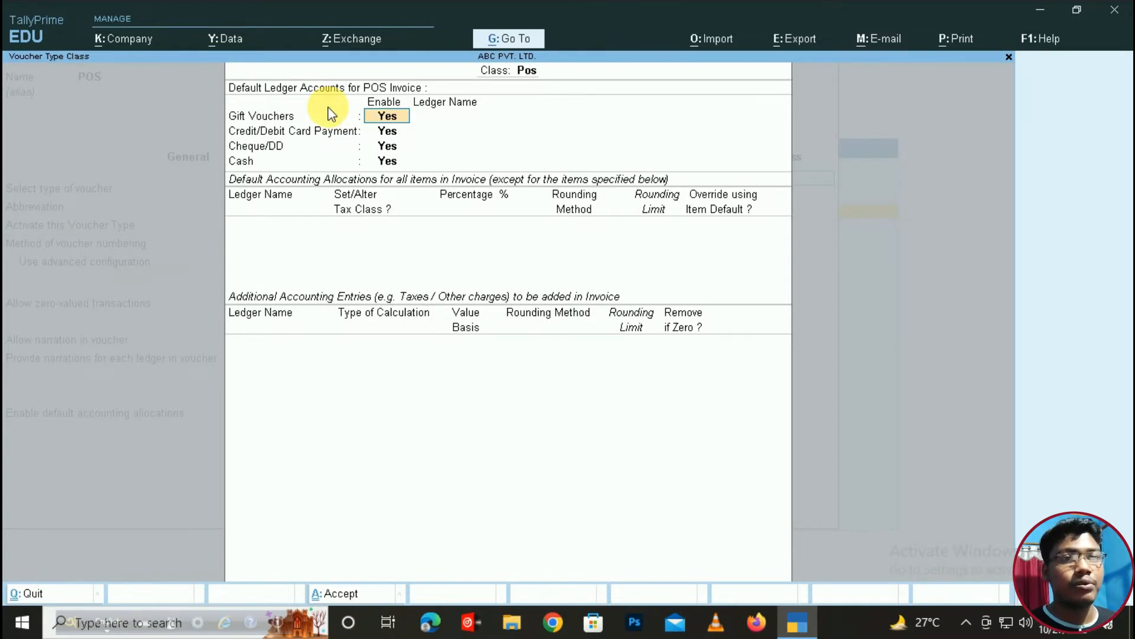
# - Disable gift vouchers and map card payments to State Bank of India
pyautogui.write('no')
pyautogui.press('Return')
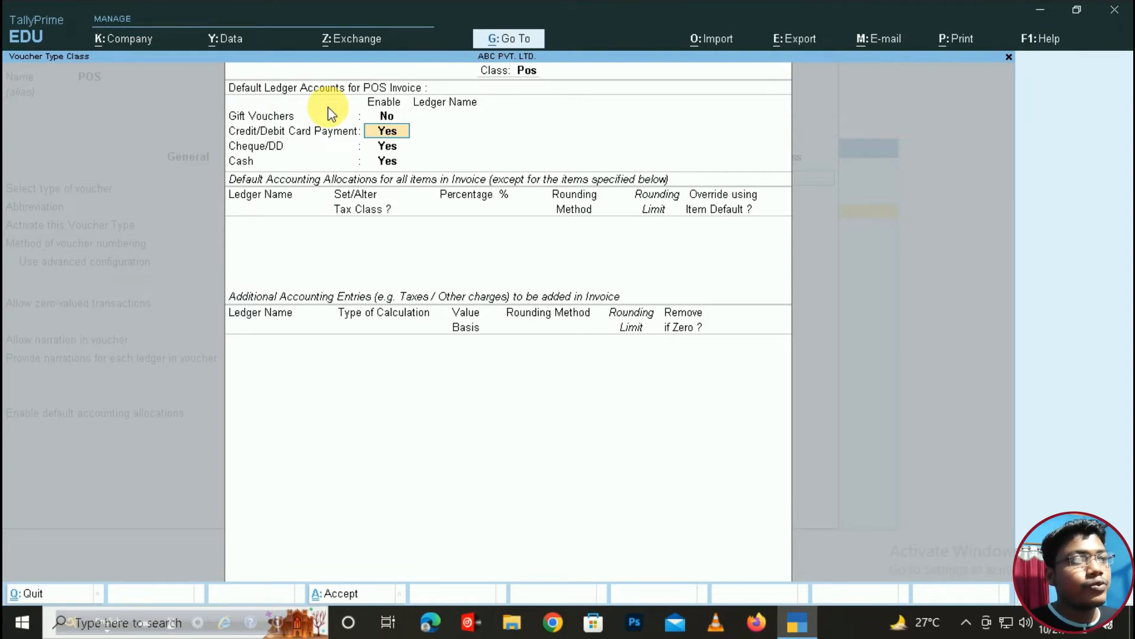
pyautogui.press('Return')
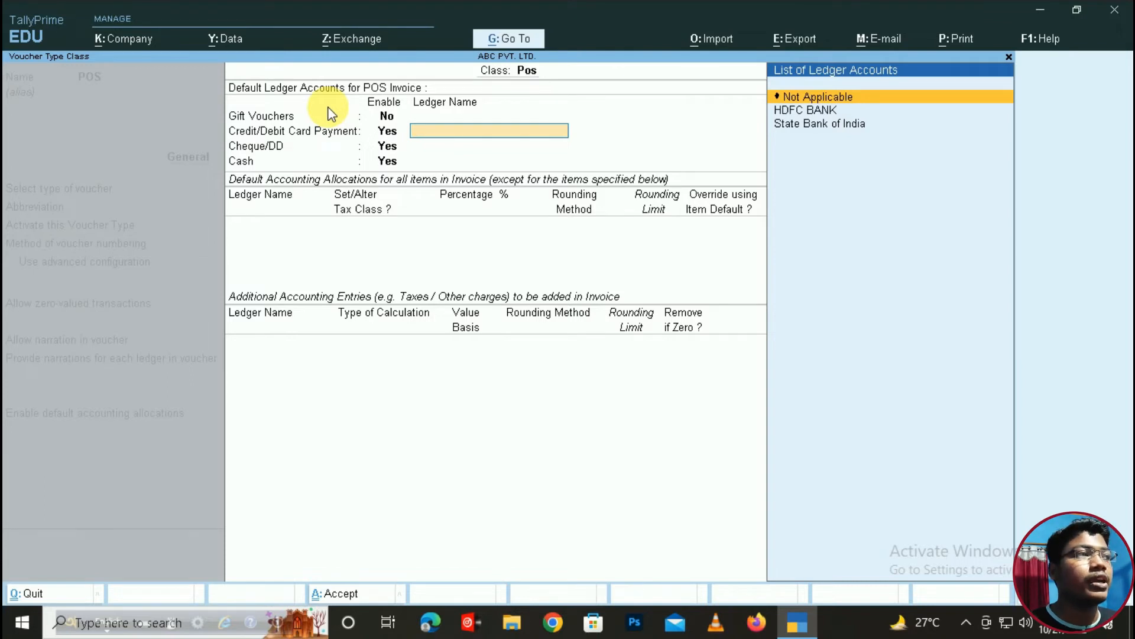
pyautogui.press('Down')
pyautogui.press('Down')
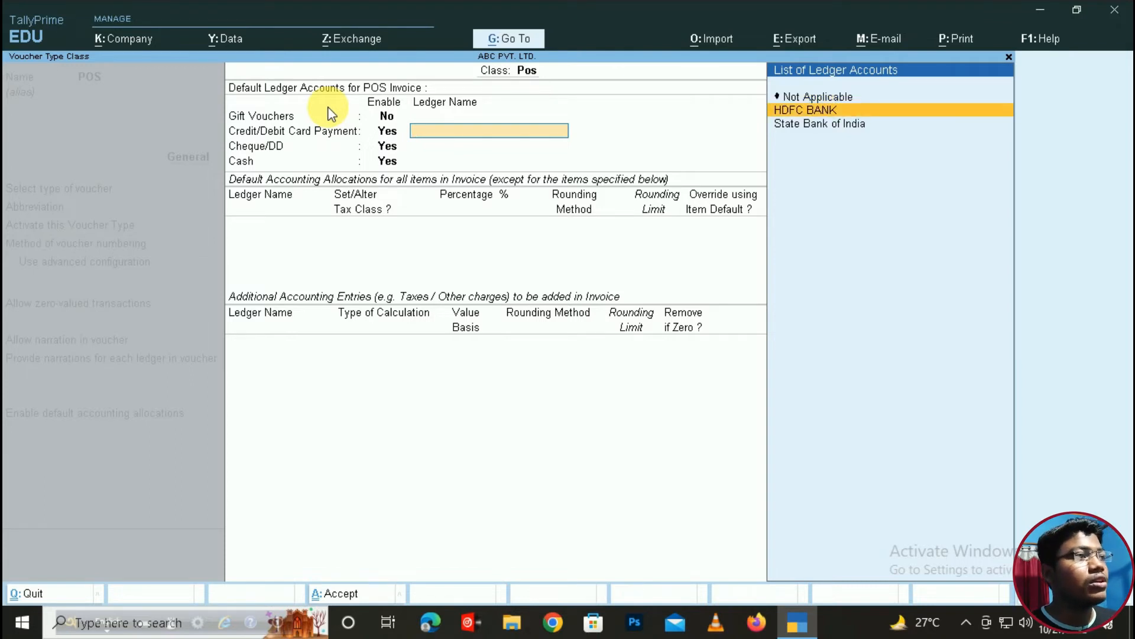
pyautogui.press('Return')
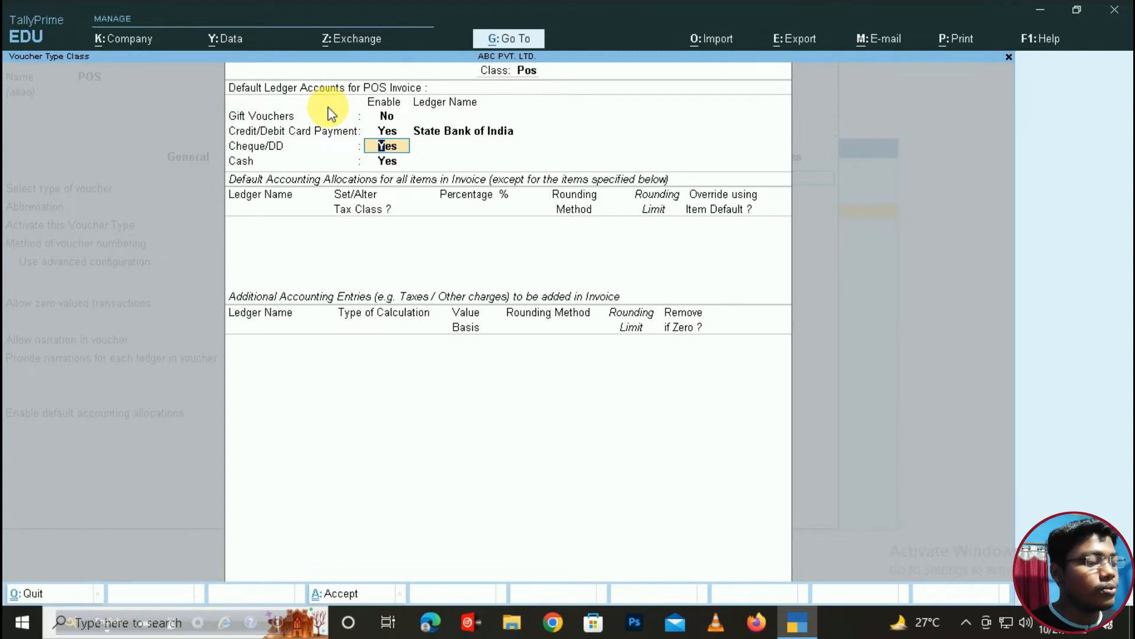
# - Map Cheque/DD to State Bank of India, cash to Cash, allocate 100% to SALES, and accept the class
pyautogui.press('Return')
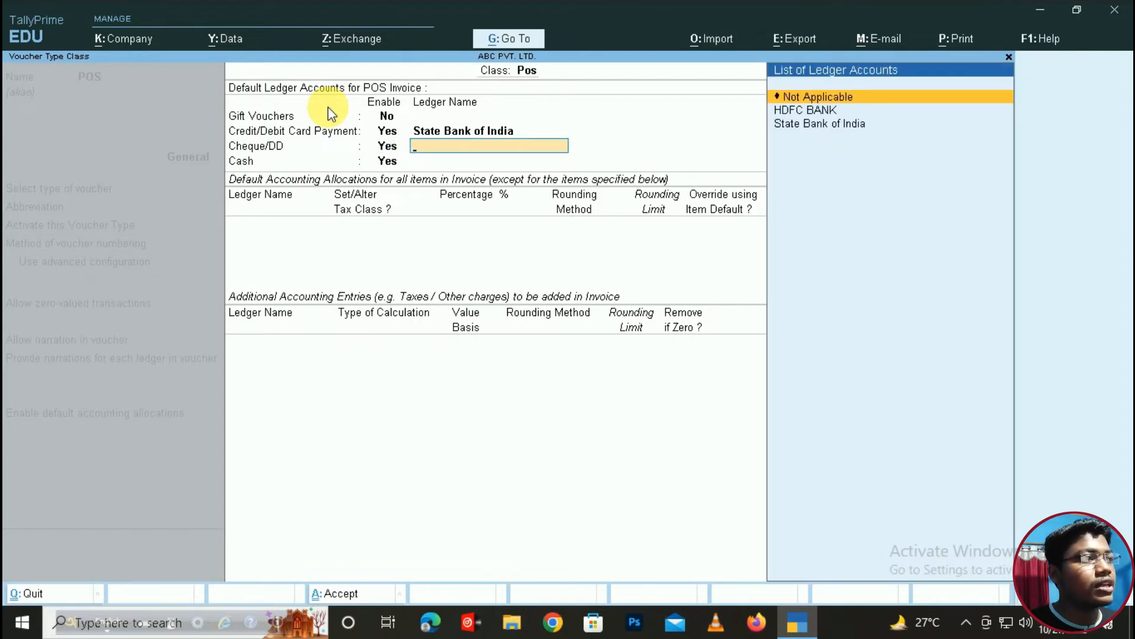
pyautogui.press('Down')
pyautogui.press('Down')
pyautogui.press('Return')
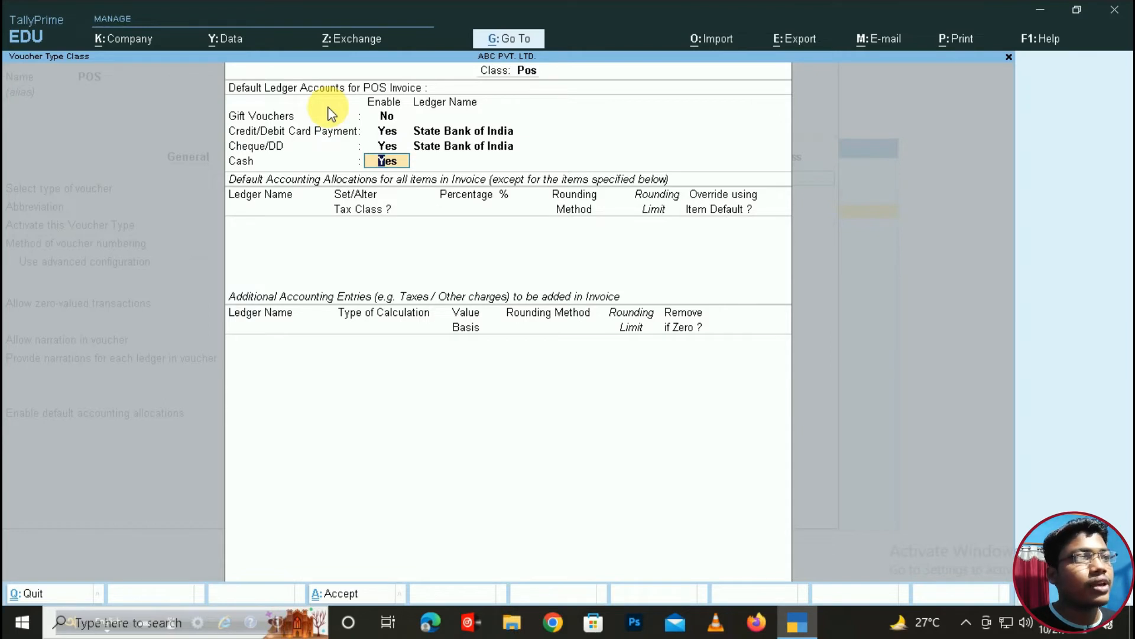
pyautogui.press('Return')
pyautogui.press('Down')
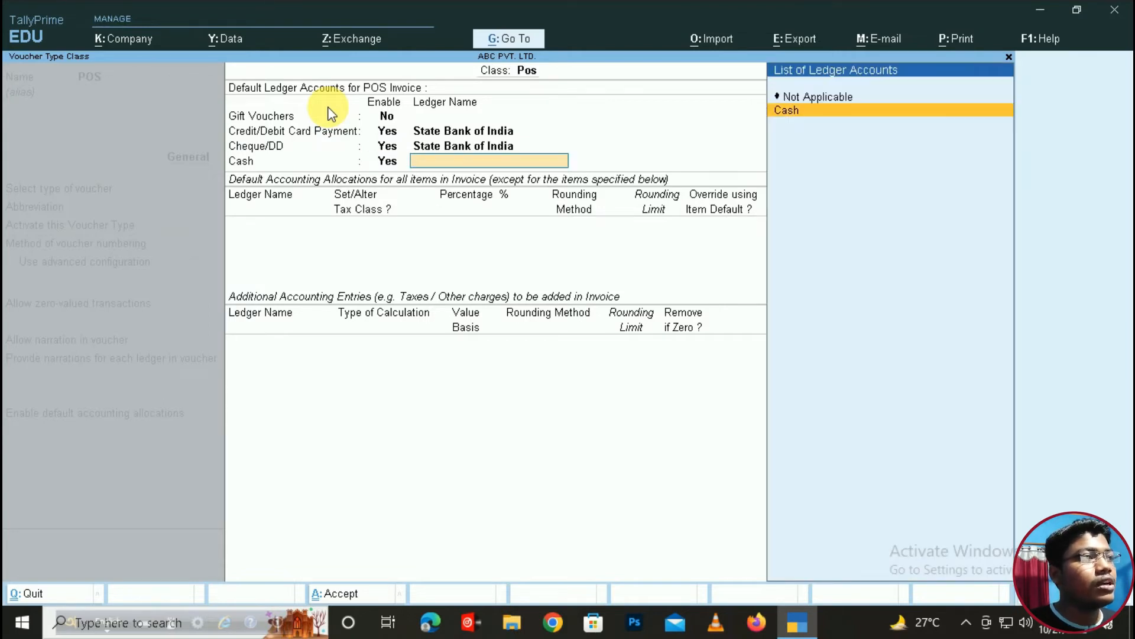
pyautogui.press('Return')
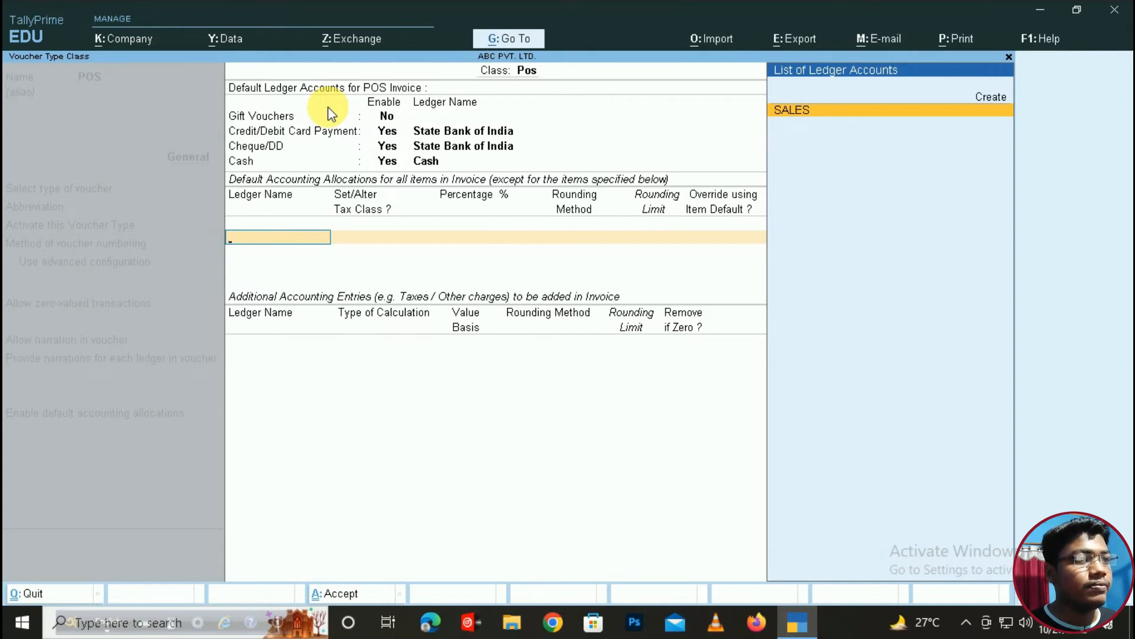
pyautogui.press('Return')
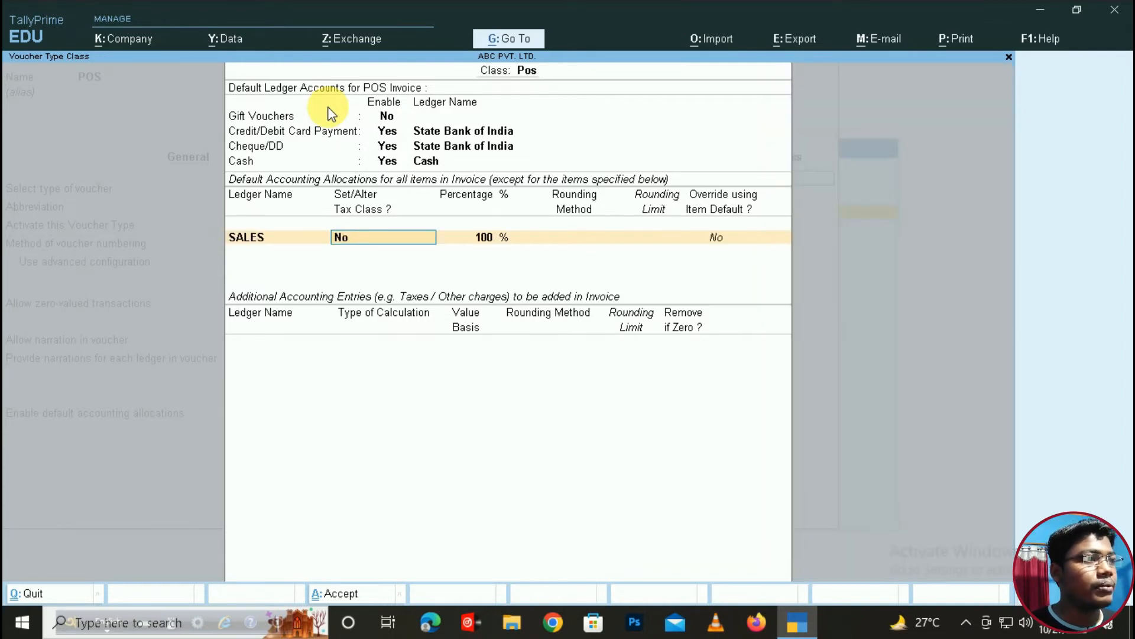
pyautogui.hotkey('ctrl', 'a')
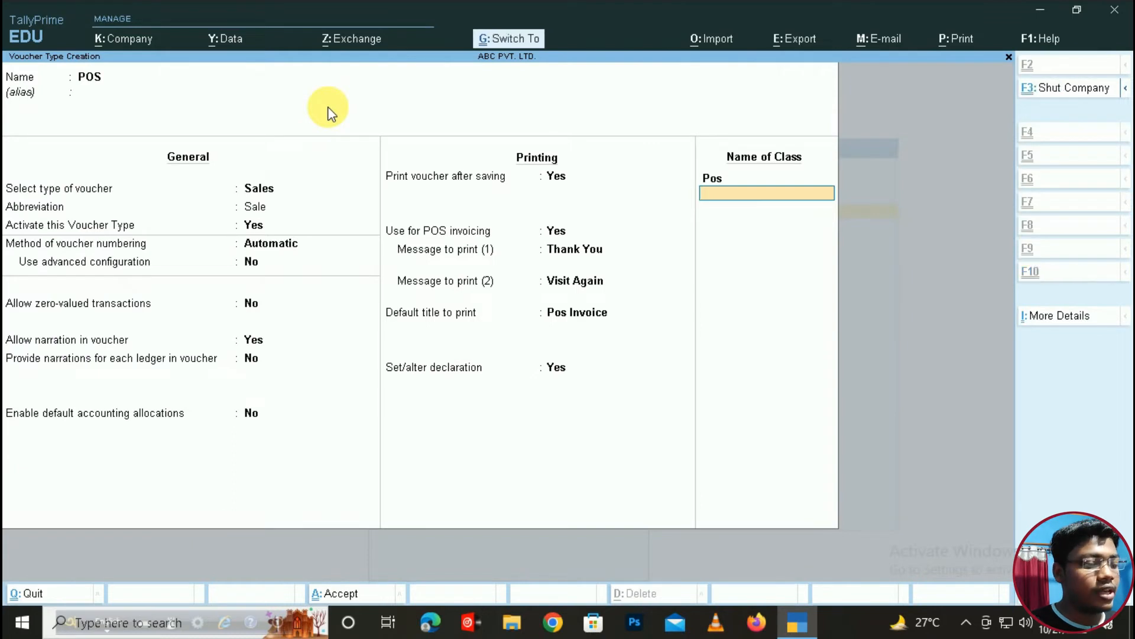
# - Save the POS voucher type and return to Gateway of Tally to start a new voucher
pyautogui.hotkey('ctrl', 'a')
pyautogui.press('Escape')
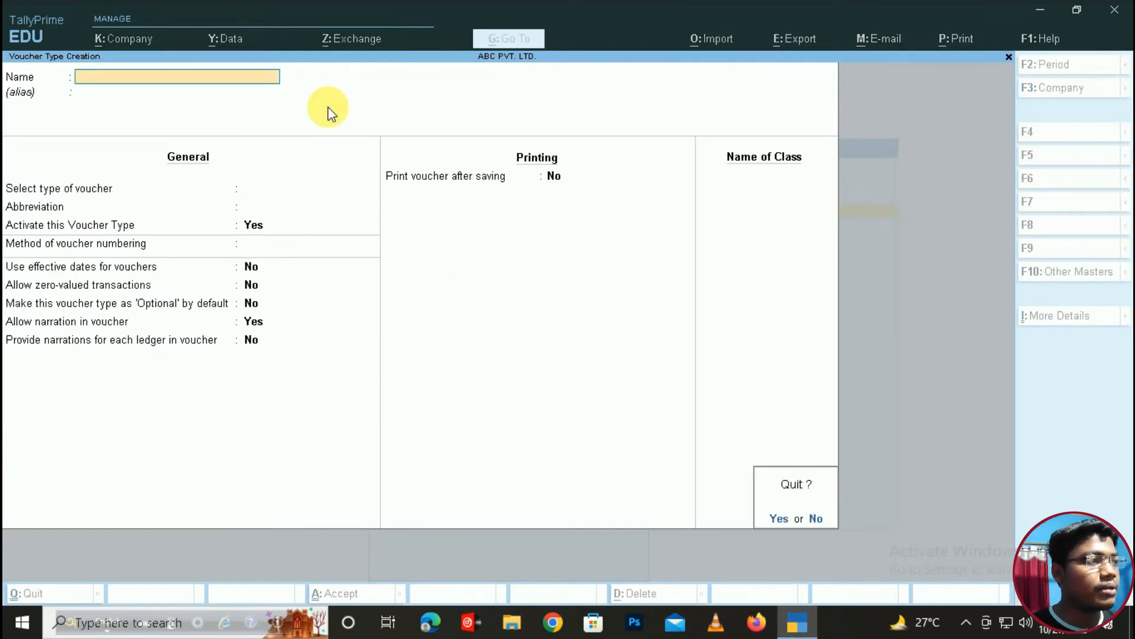
pyautogui.press('y')
pyautogui.press('Escape')
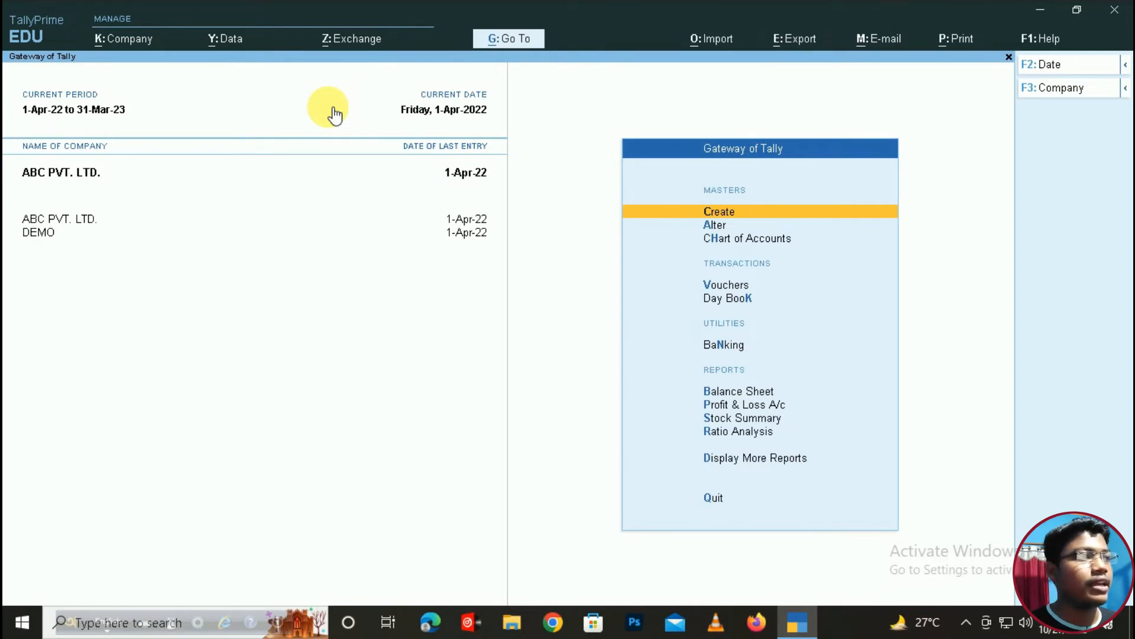
pyautogui.press('v')
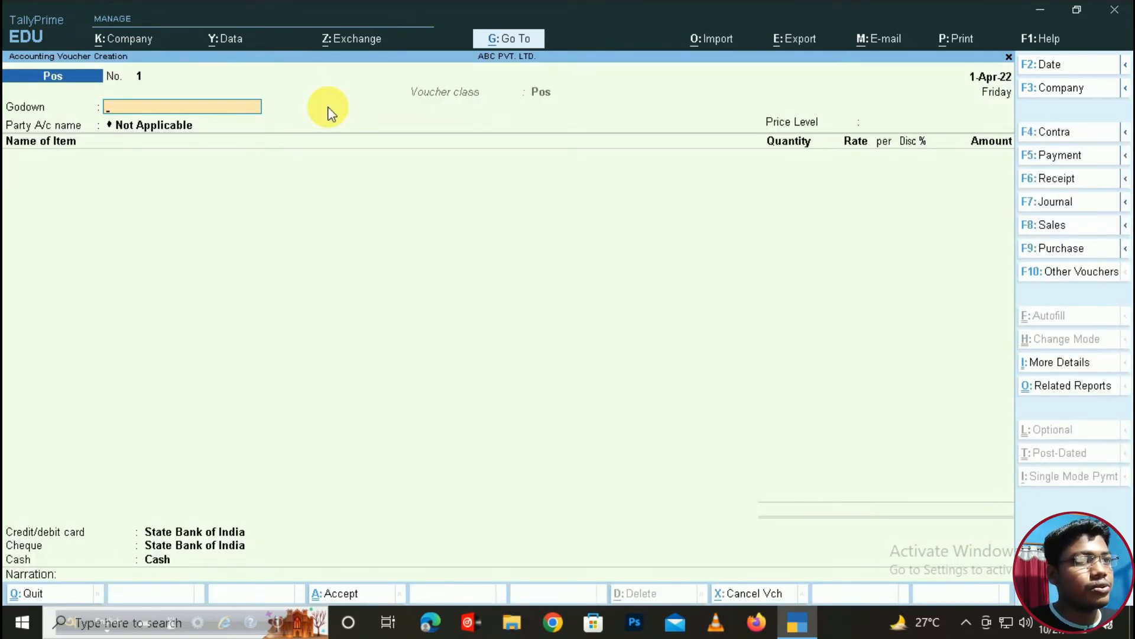
# - Switch the voucher to type Pos with class Pos and godown Main Location
pyautogui.press('F8')
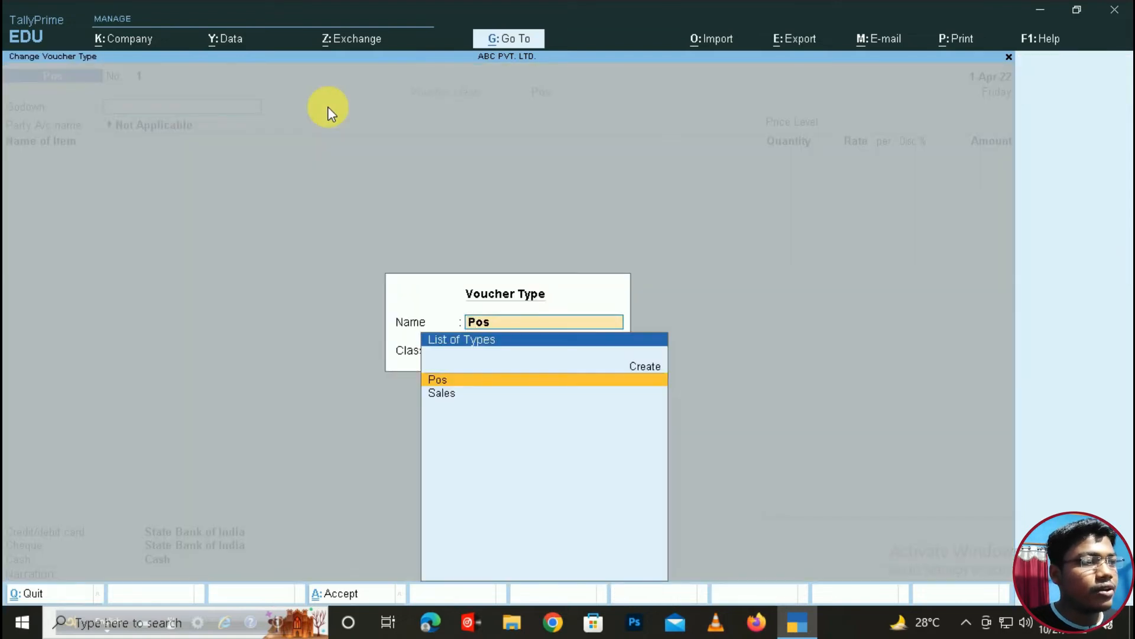
pyautogui.press('Return')
pyautogui.press('Return')
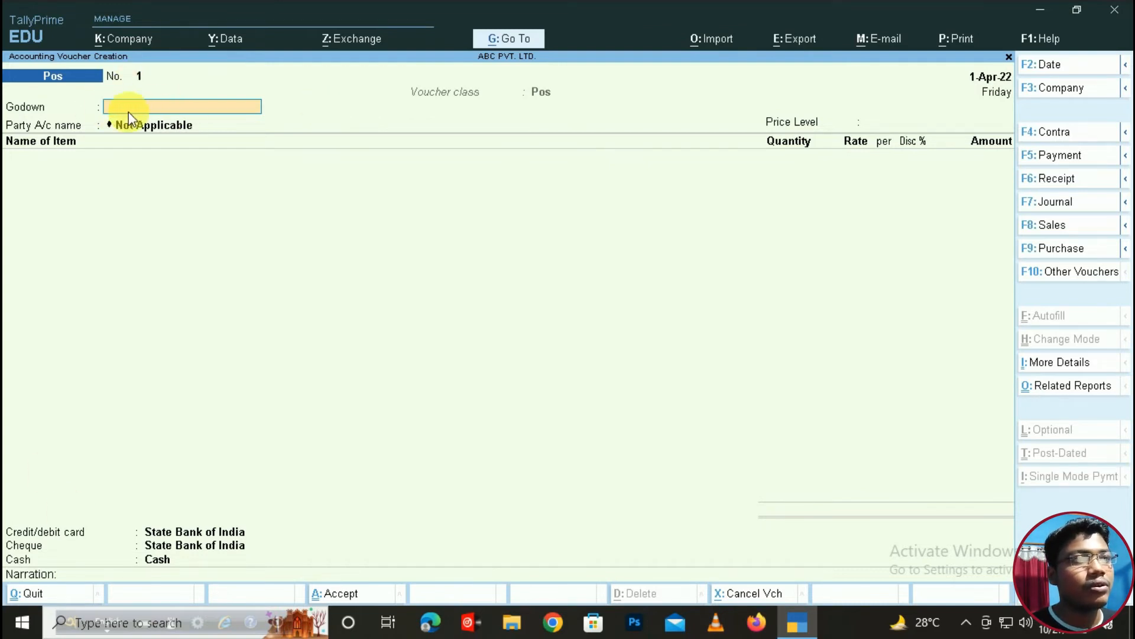
pyautogui.press('space')
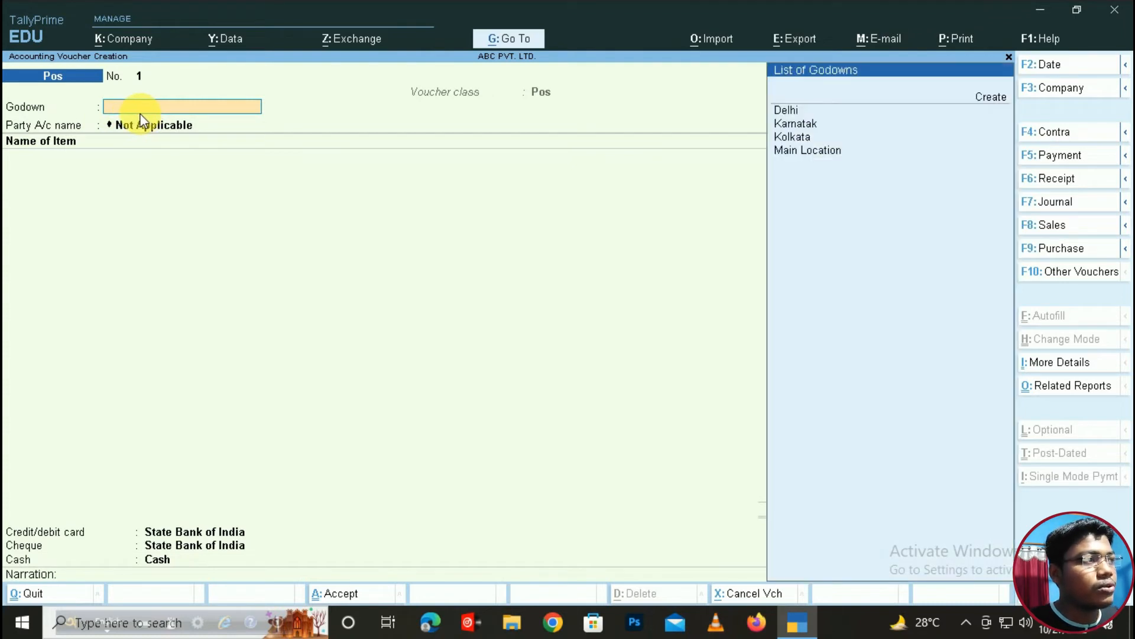
pyautogui.press('Down')
pyautogui.press('Down')
pyautogui.press('Down')
pyautogui.press('Down')
pyautogui.press('Down')
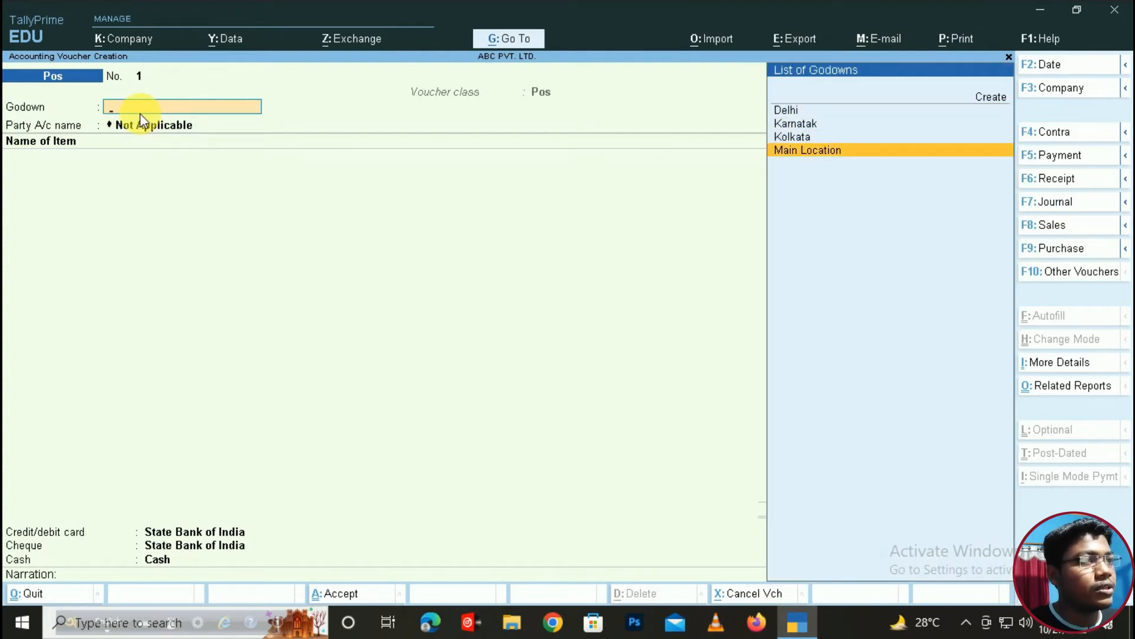
pyautogui.press('Return')
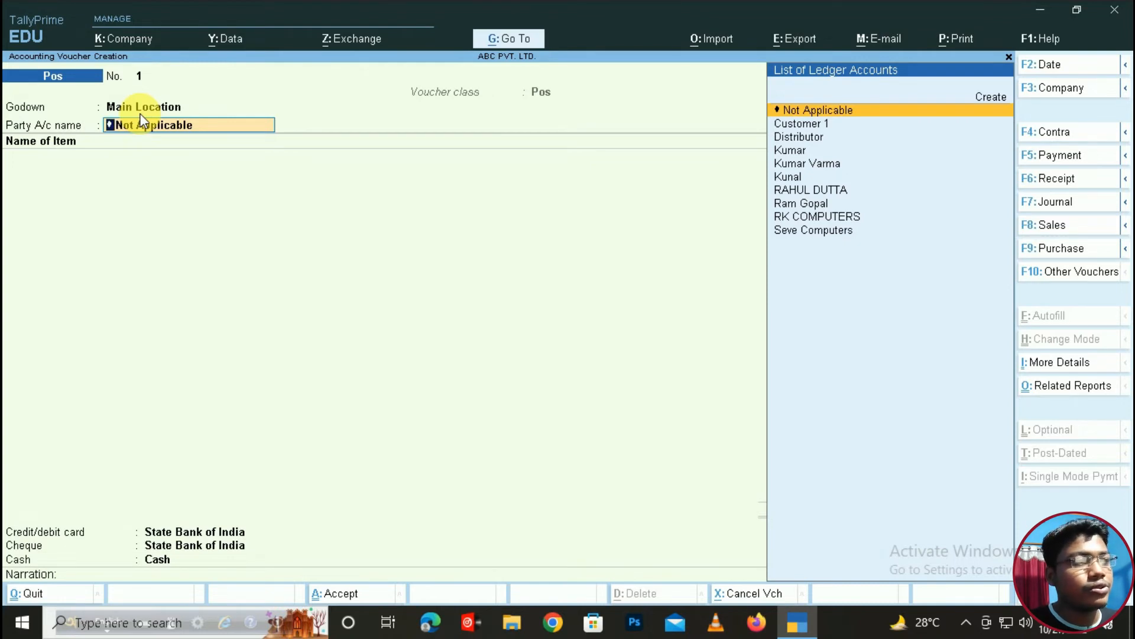
# - Select the customer's ledger as party account and set price level to Not Applicable
pyautogui.press('Down')
pyautogui.press('Down')
pyautogui.press('Down')
pyautogui.press('Down')
pyautogui.press('Down')
pyautogui.press('Down')
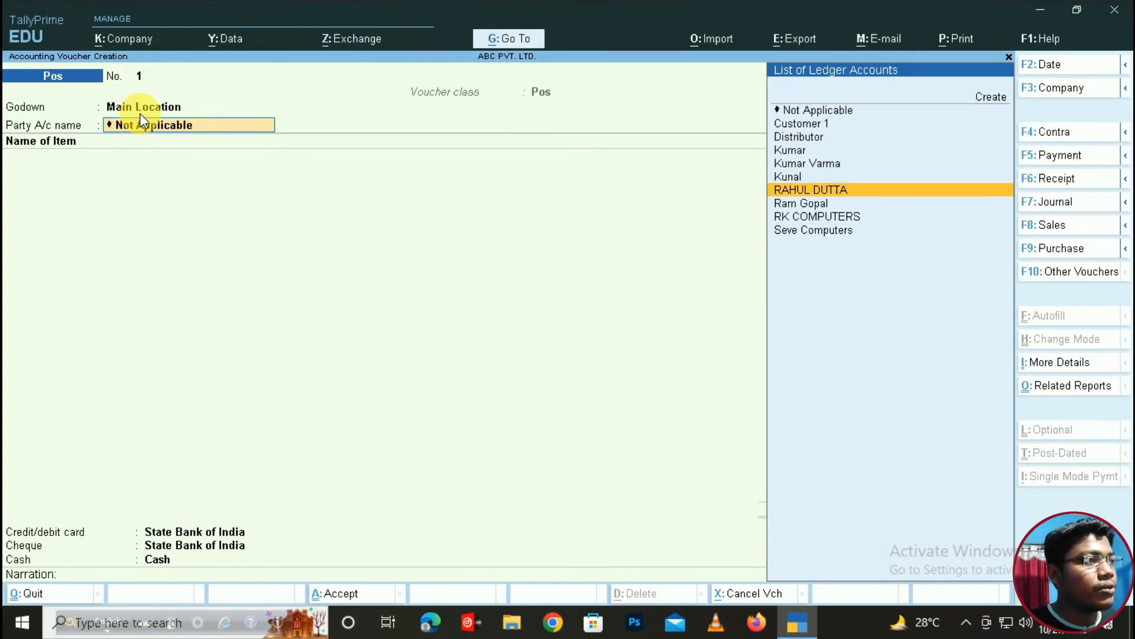
pyautogui.press('Return')
pyautogui.hotkey('ctrl', 'a')
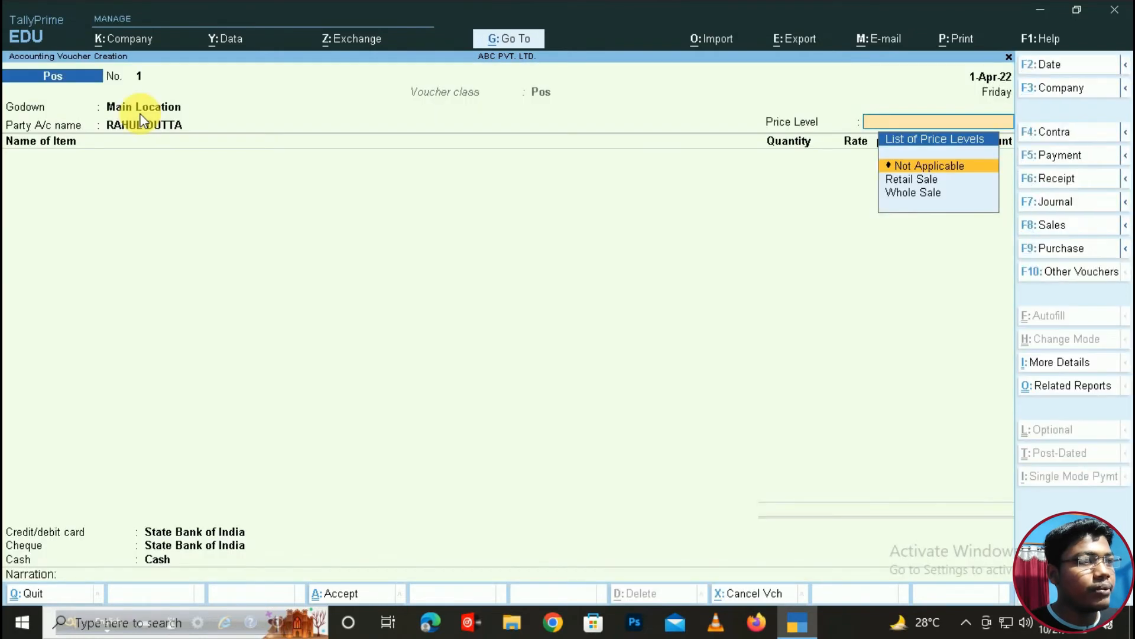
pyautogui.press('BackSpace')
pyautogui.hotkey('ctrl', 'Return')
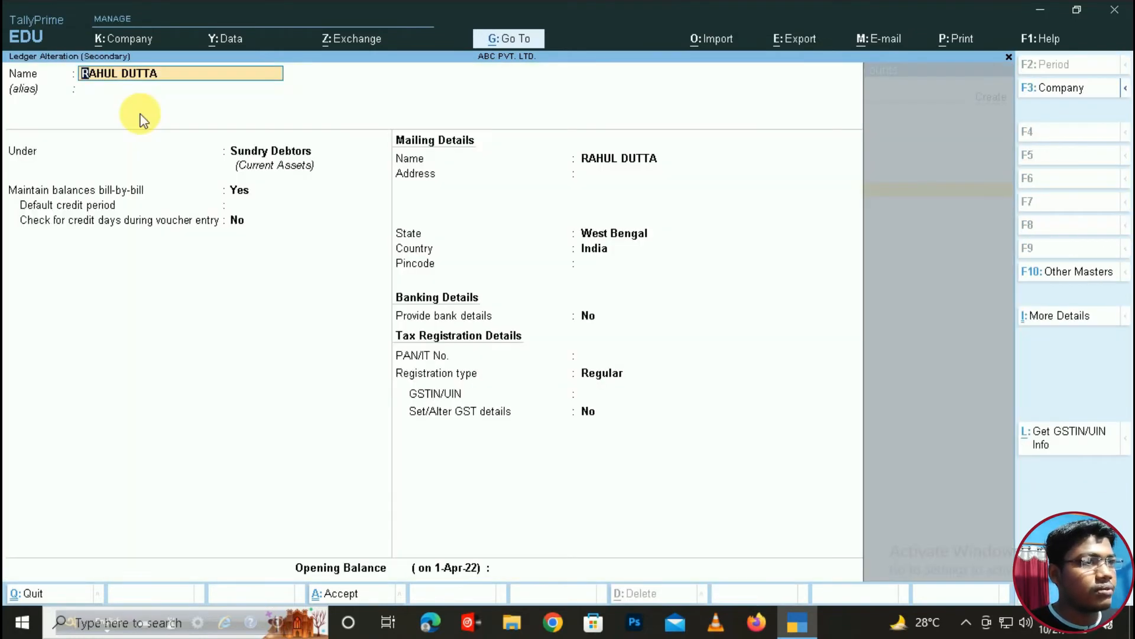
pyautogui.press('Escape')
pyautogui.press('y')
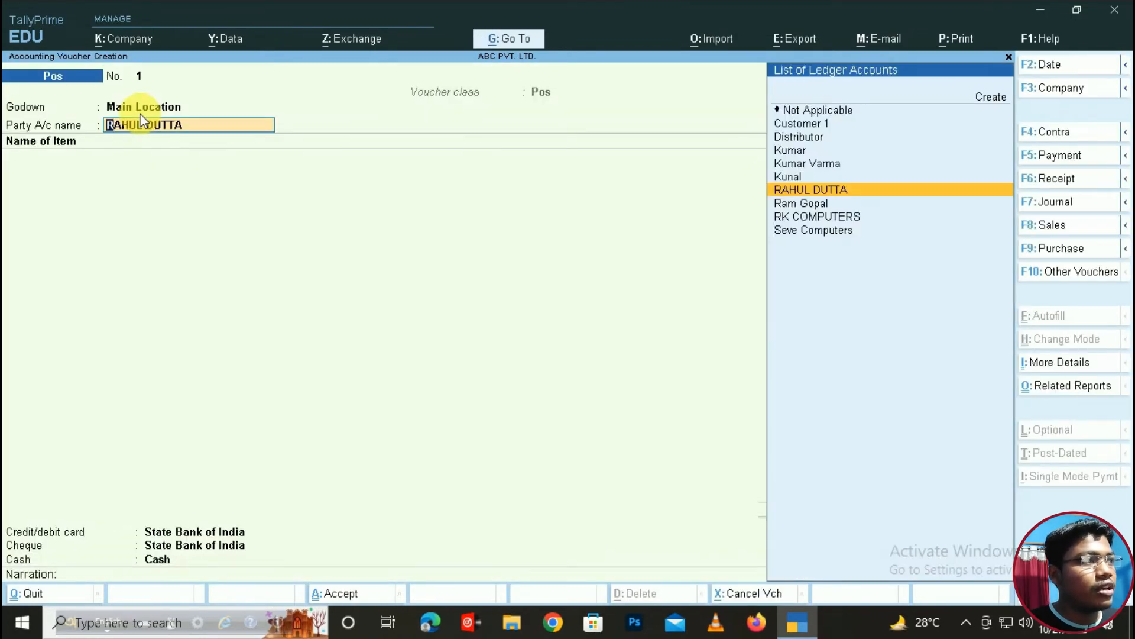
pyautogui.press('Return')
pyautogui.hotkey('ctrl', 'a')
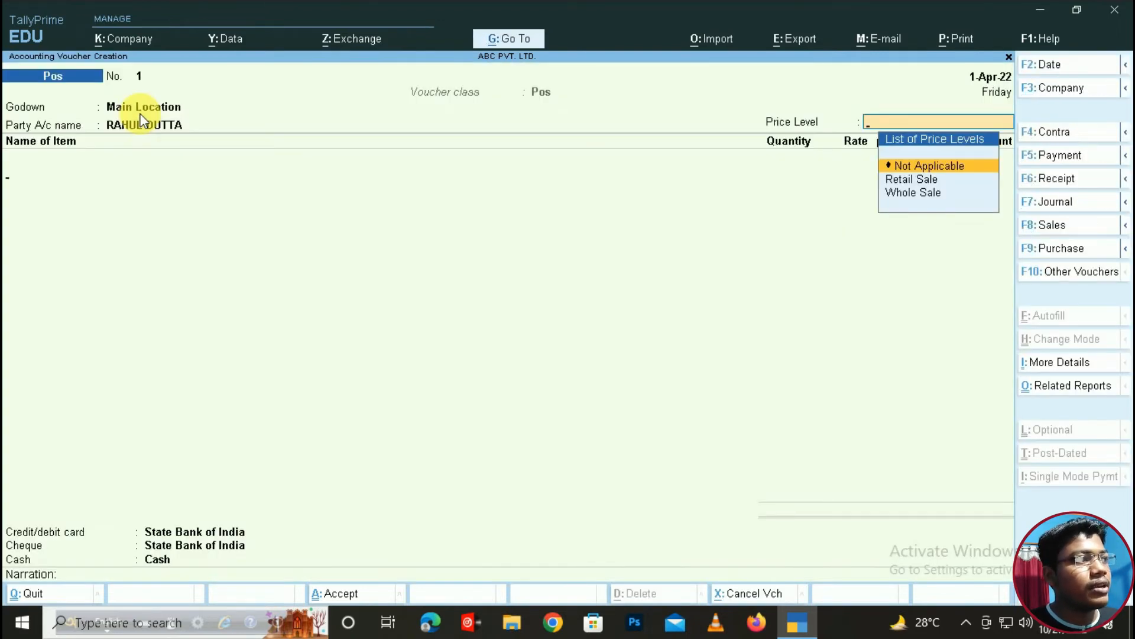
pyautogui.press('Return')
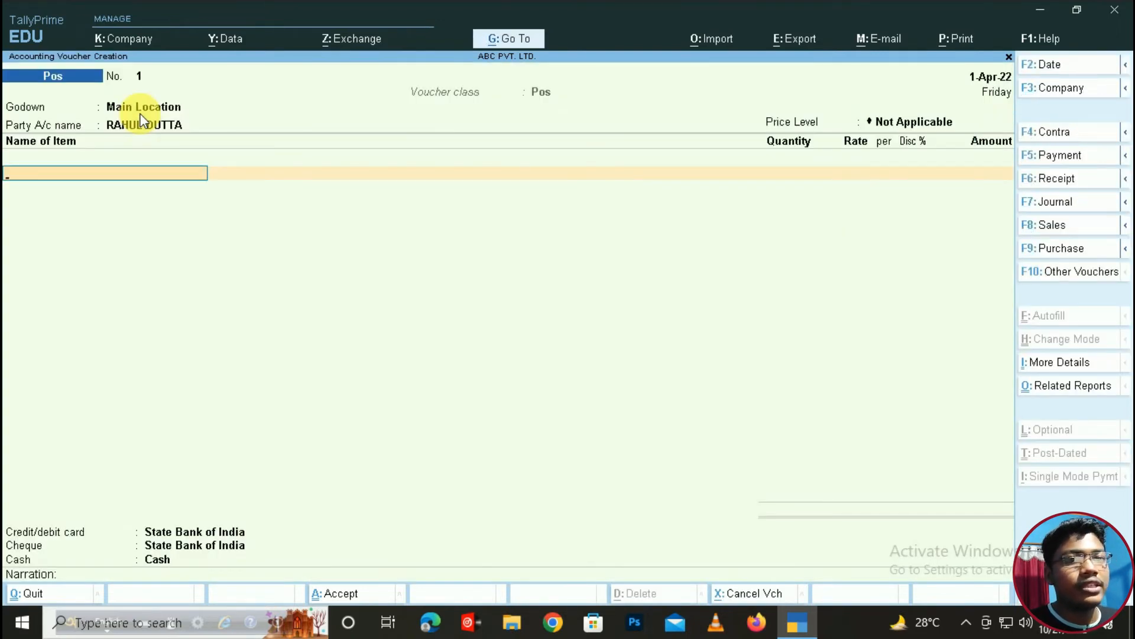
# - Add Vivo Z1x, 1 pc at 16,000.00, to the invoice and move to payments
pyautogui.press('Down')
pyautogui.press('Down')
pyautogui.press('Down')
pyautogui.press('Down')
pyautogui.press('Down')
pyautogui.press('Down')
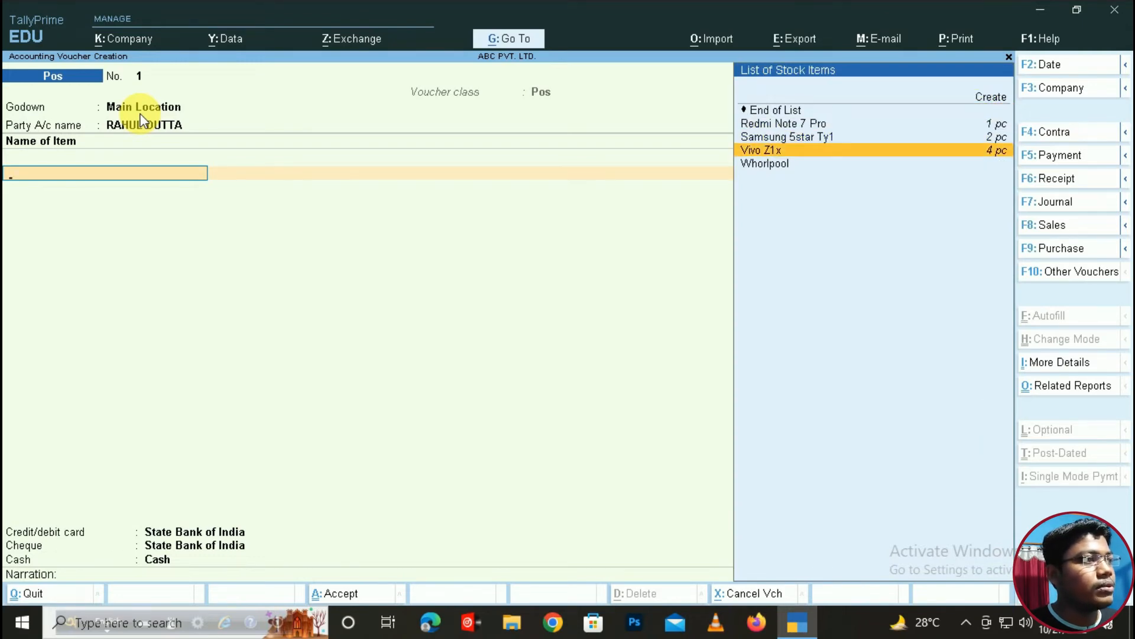
pyautogui.press('Return')
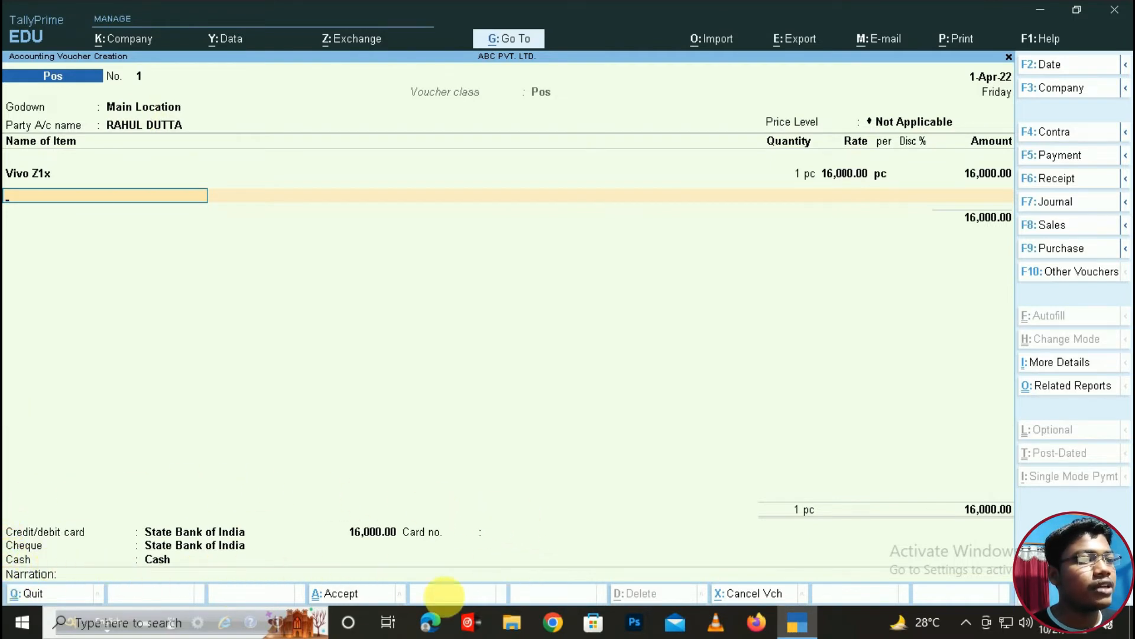
pyautogui.press('Return')
pyautogui.press('Return')
pyautogui.press('BackSpace')
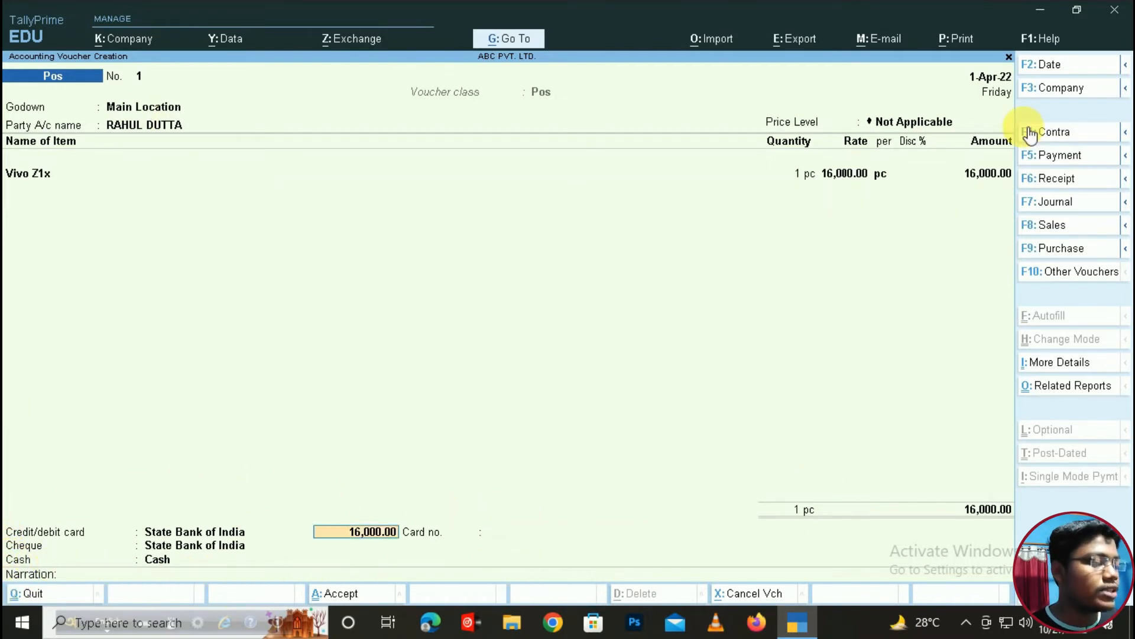
# - Set the card payment to 5,000.00, leaving 11,000.00 cash, and enter the card number
pyautogui.press('BackSpace')
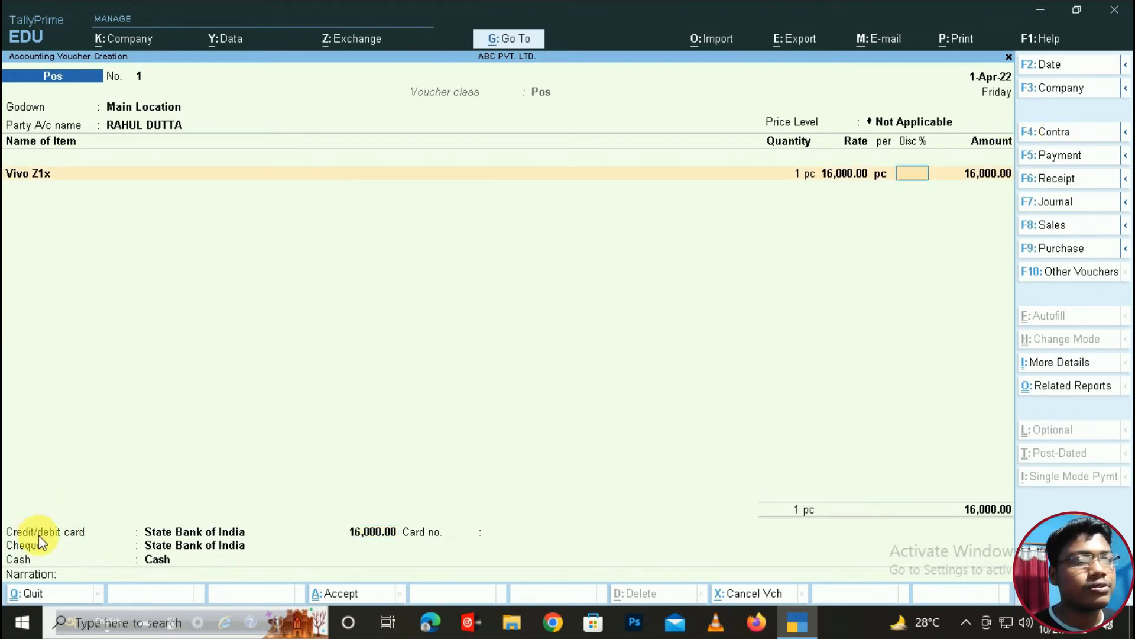
pyautogui.press('Return')
pyautogui.press('Return')
pyautogui.press('Return')
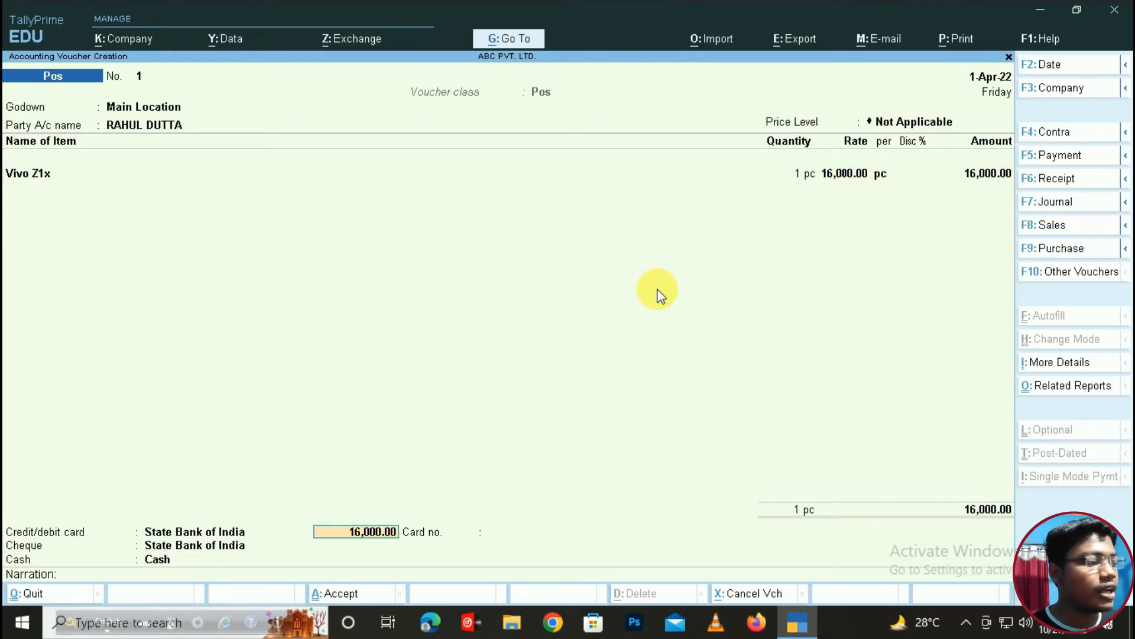
pyautogui.write('5000')
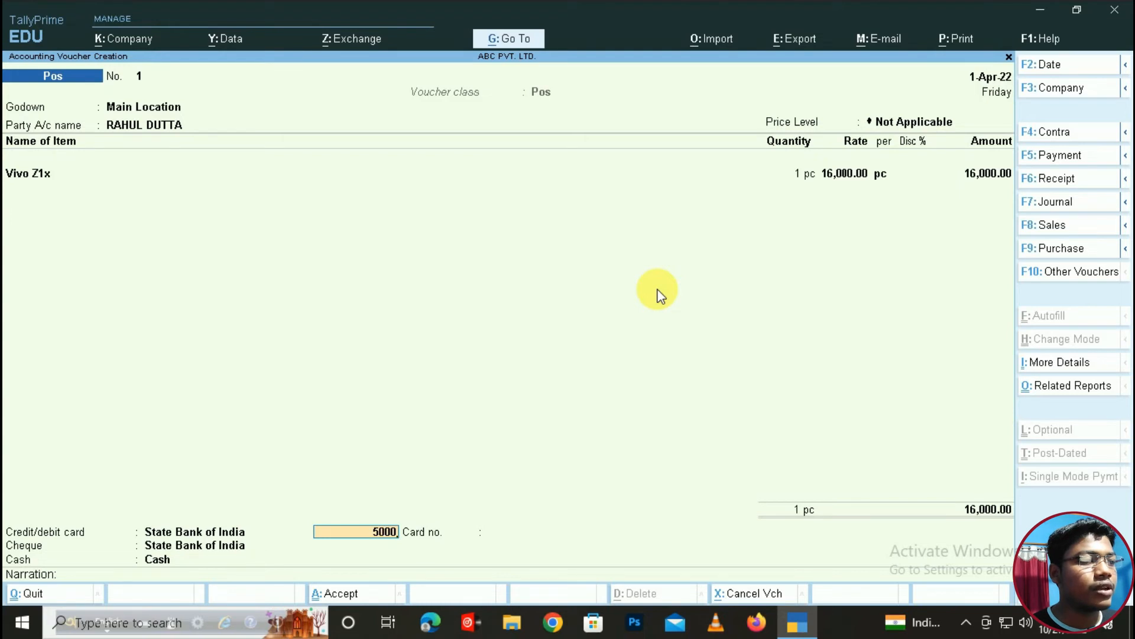
pyautogui.press('Return')
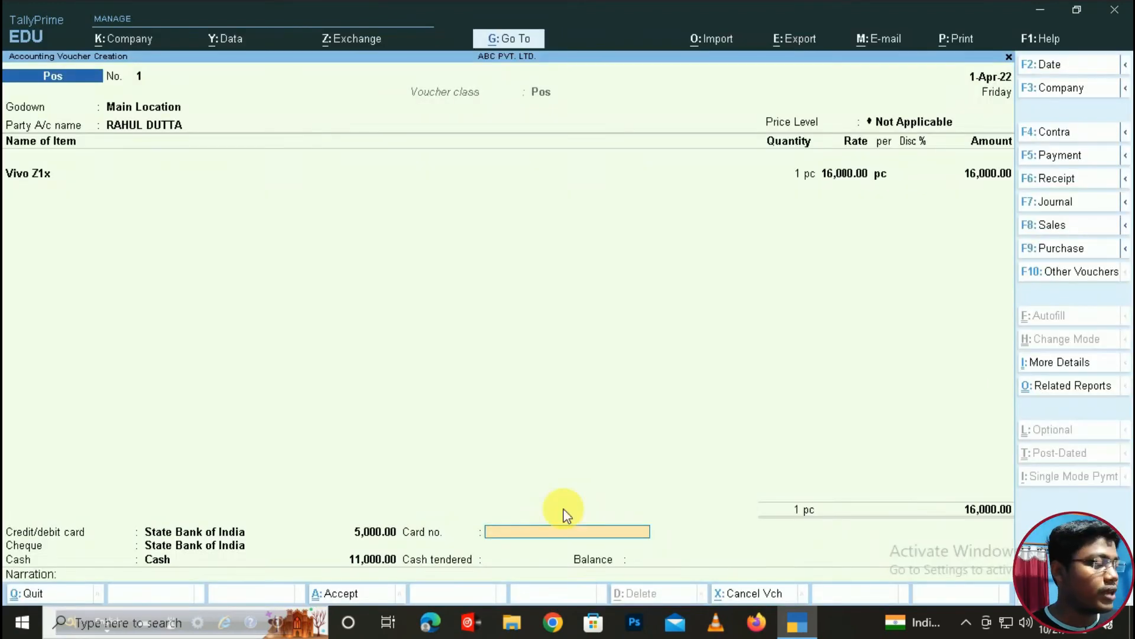
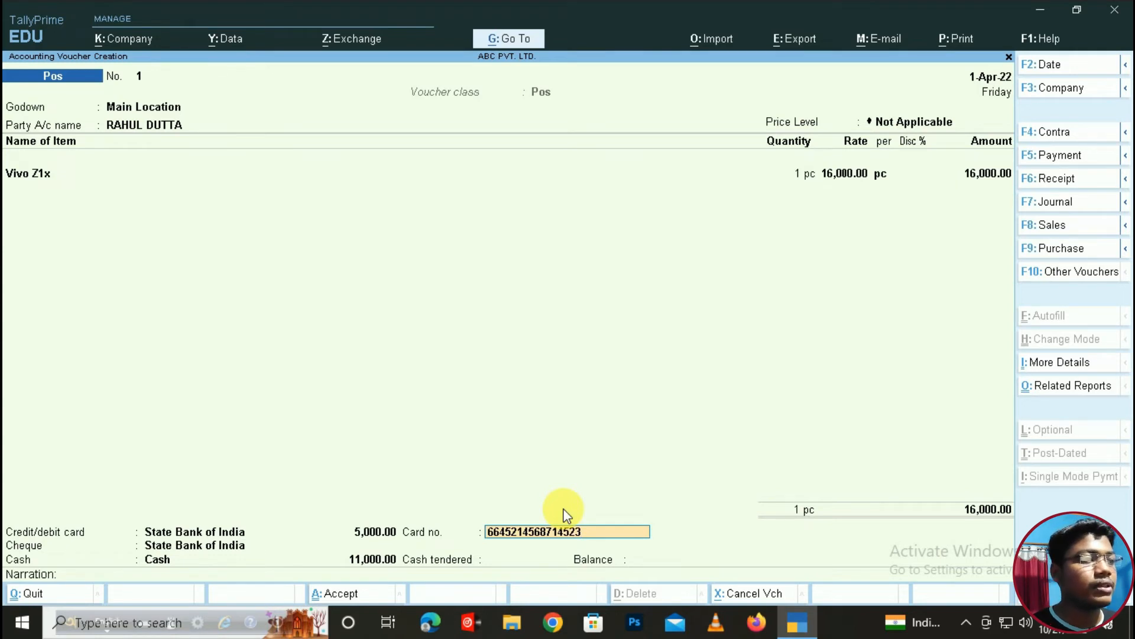
# - Record a 5,000 cheque payment from Hdfc Bank with its cheque number
pyautogui.press('Return')
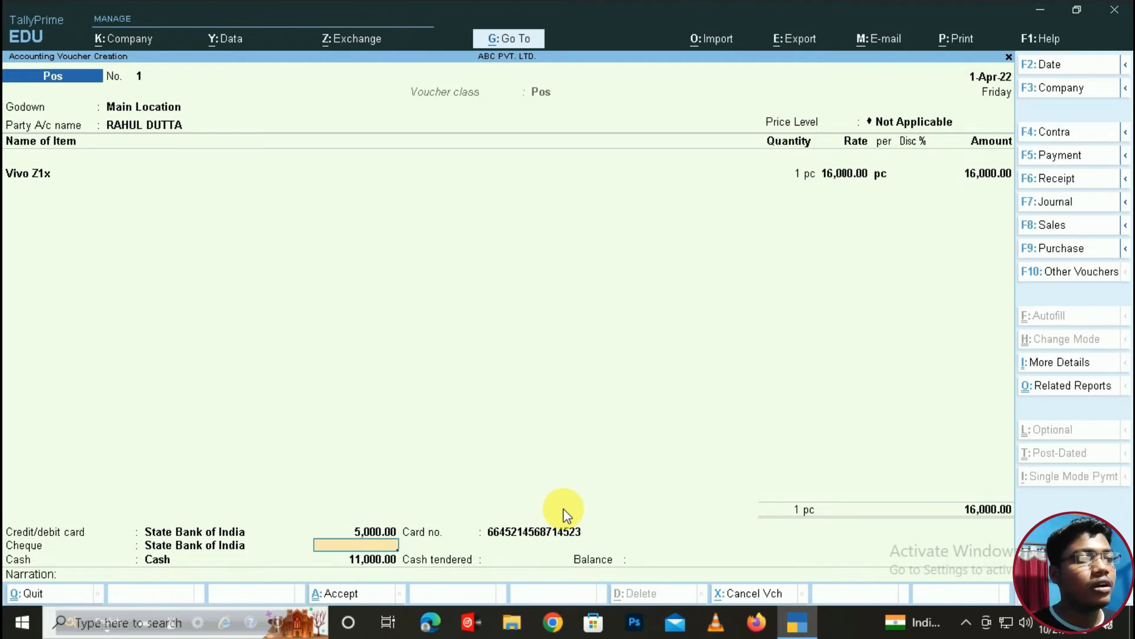
pyautogui.write('5000')
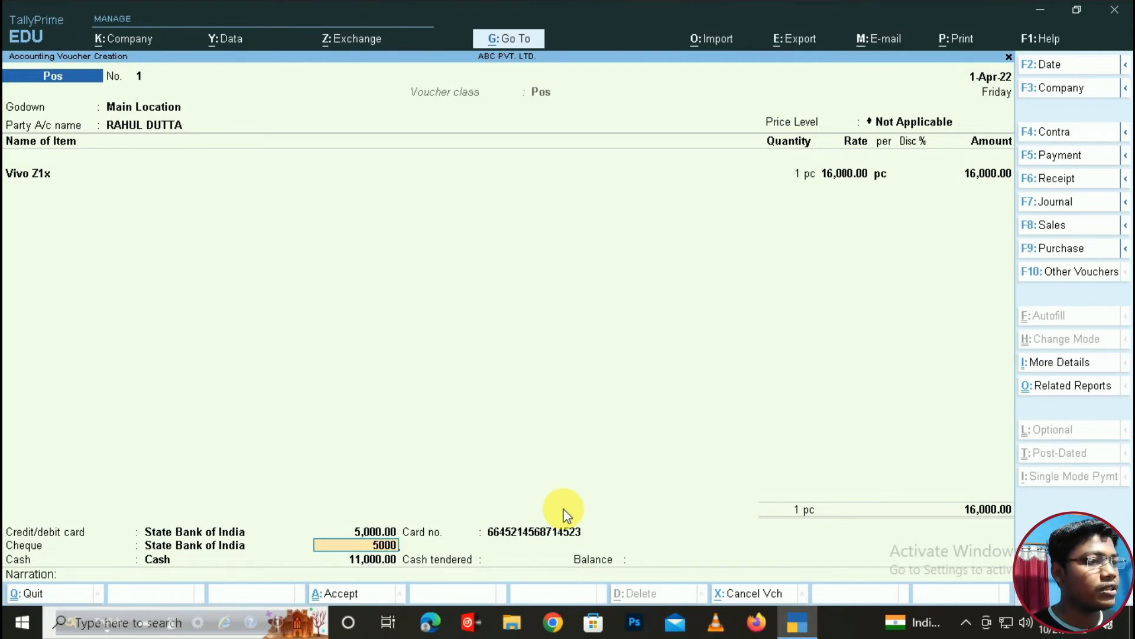
pyautogui.press('Return')
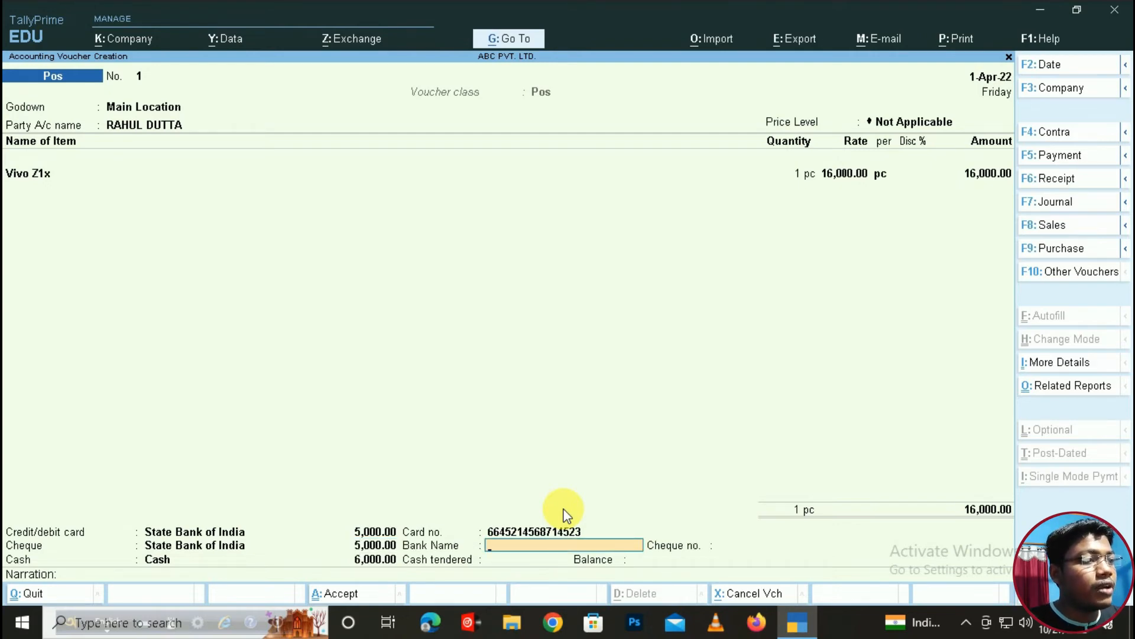
pyautogui.write('Hdfc')
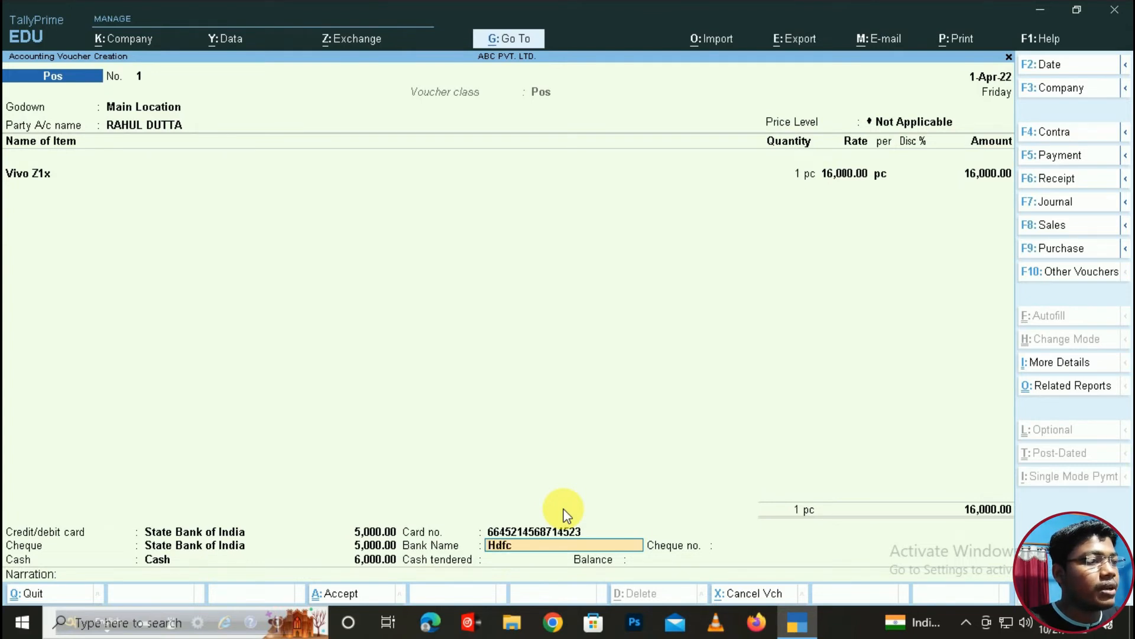
pyautogui.write(' Bank')
pyautogui.press('Return')
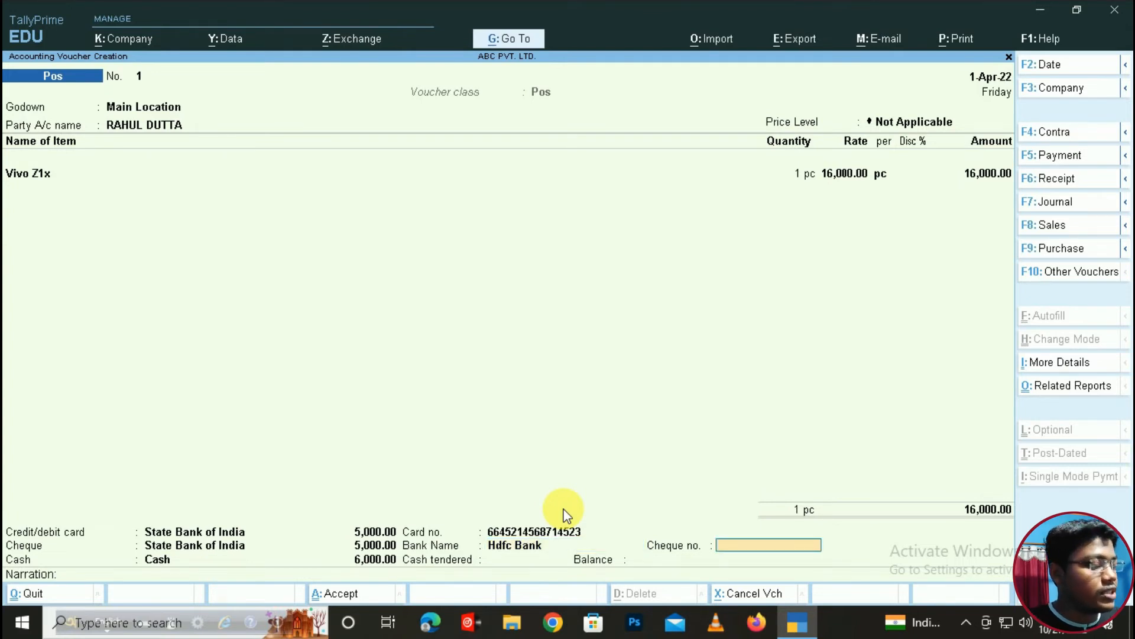
pyautogui.write('023658')
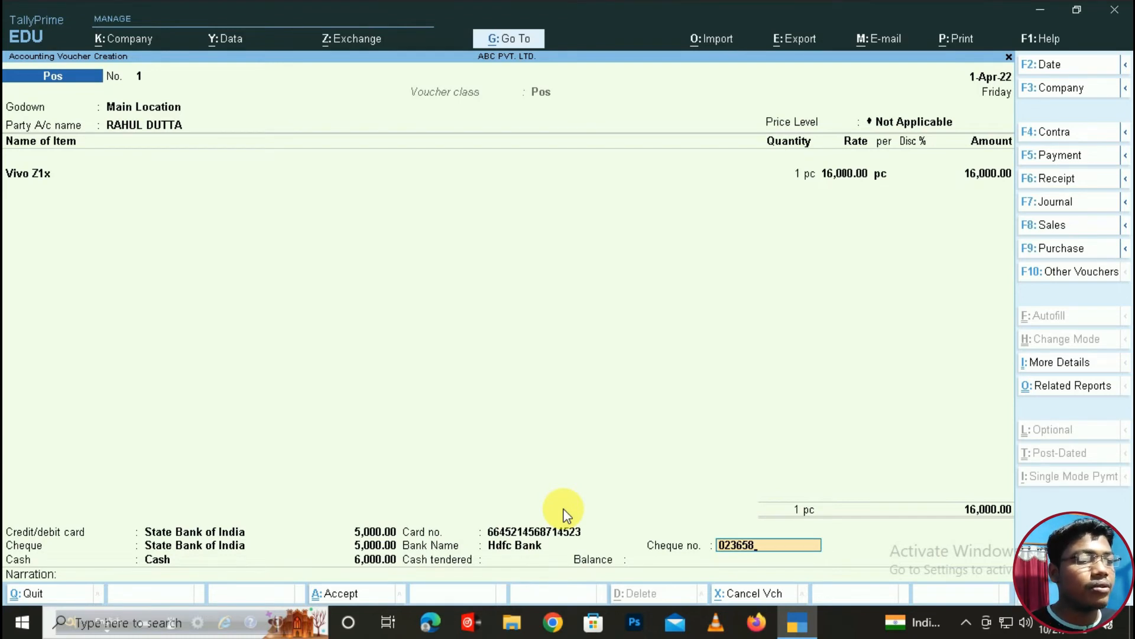
pyautogui.press('Return')
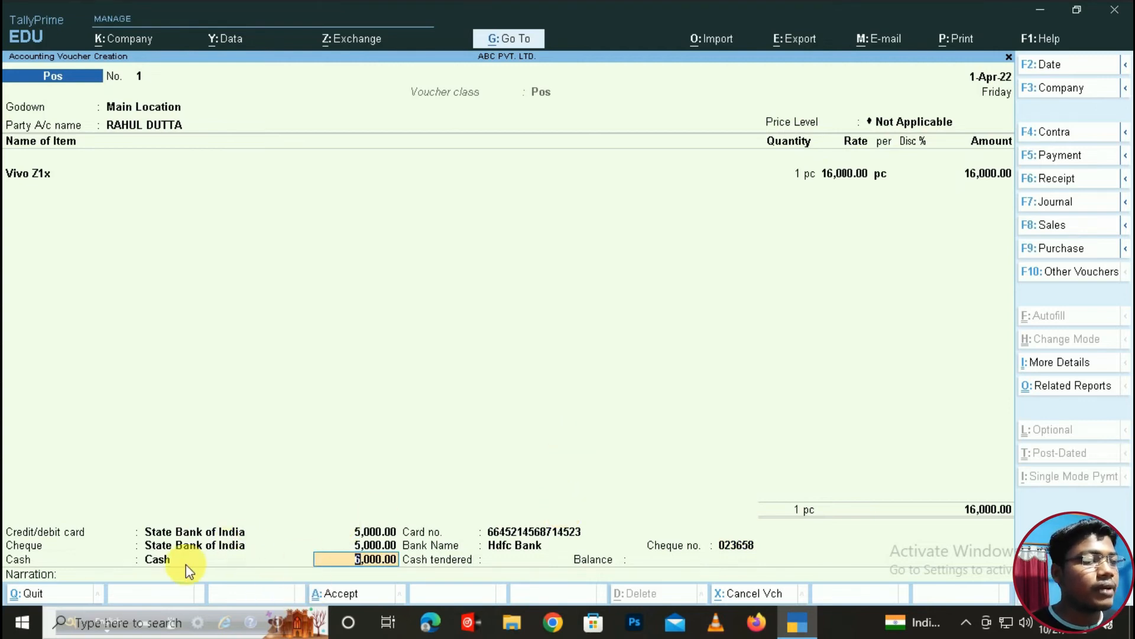
# - Enter 6,000 as cash tendered and complete the voucher to bring up acceptance
pyautogui.click(372, 560)
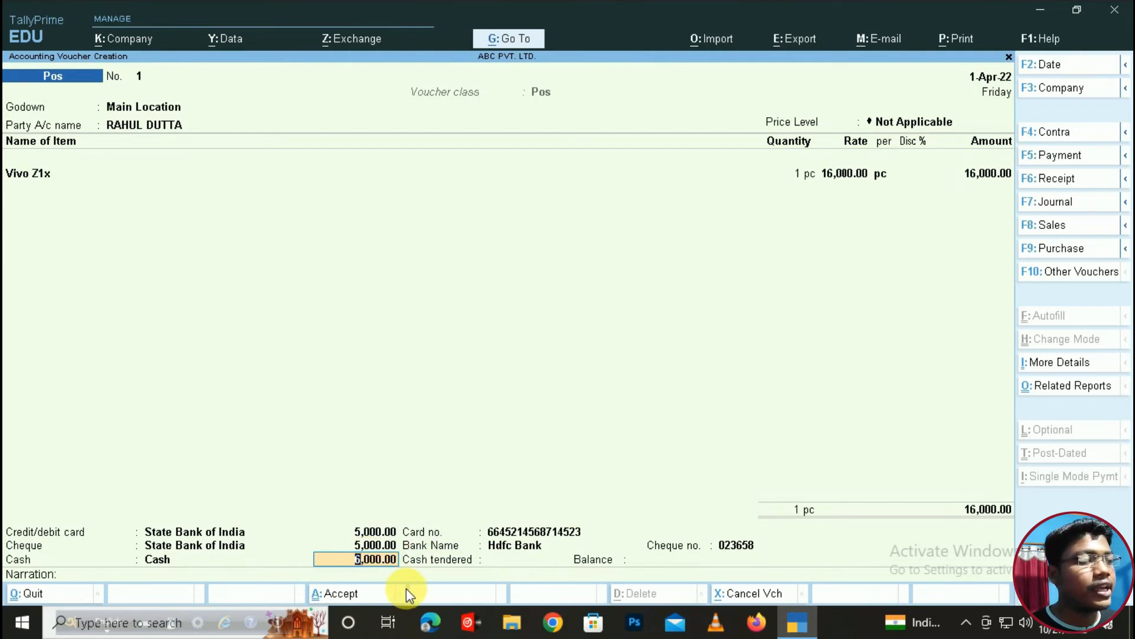
pyautogui.press('Return')
pyautogui.write('6000')
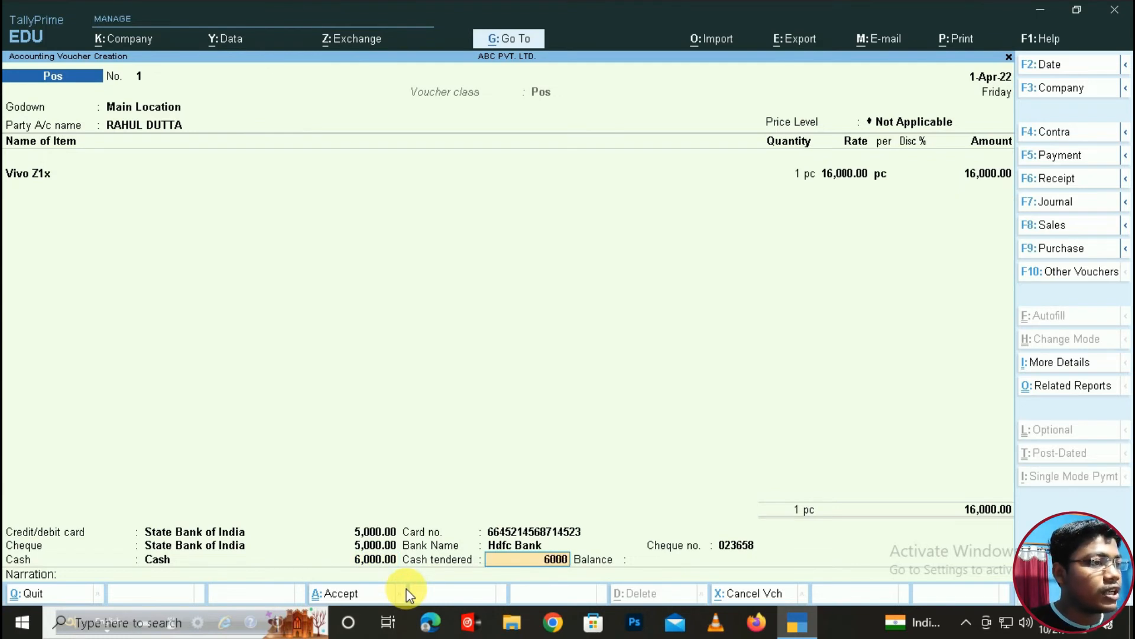
pyautogui.press('Return')
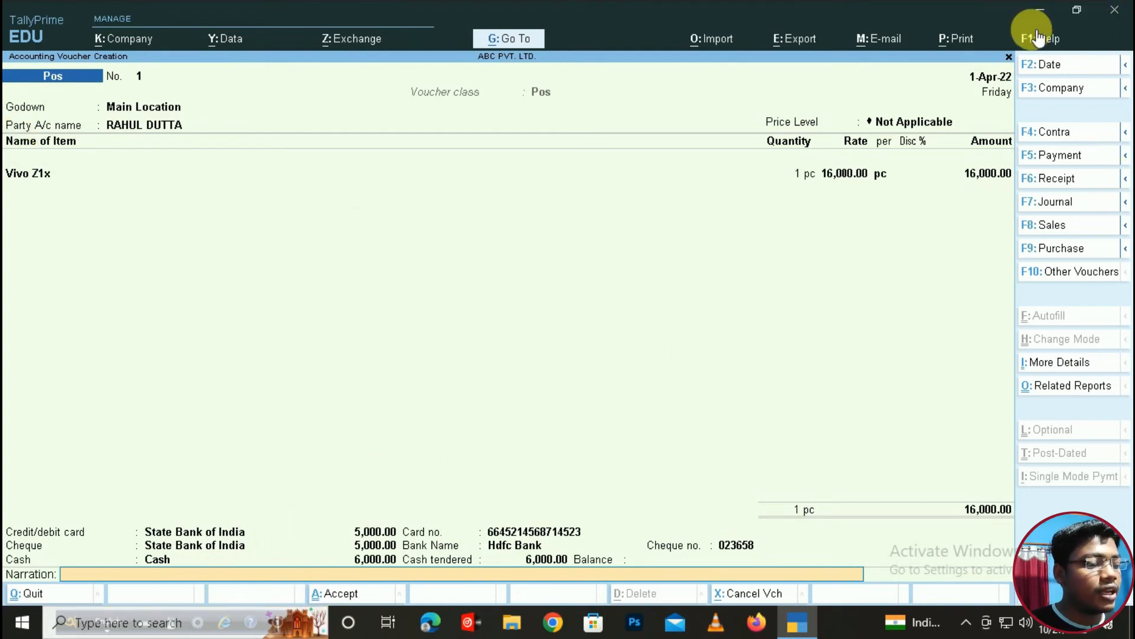
pyautogui.press('Return')
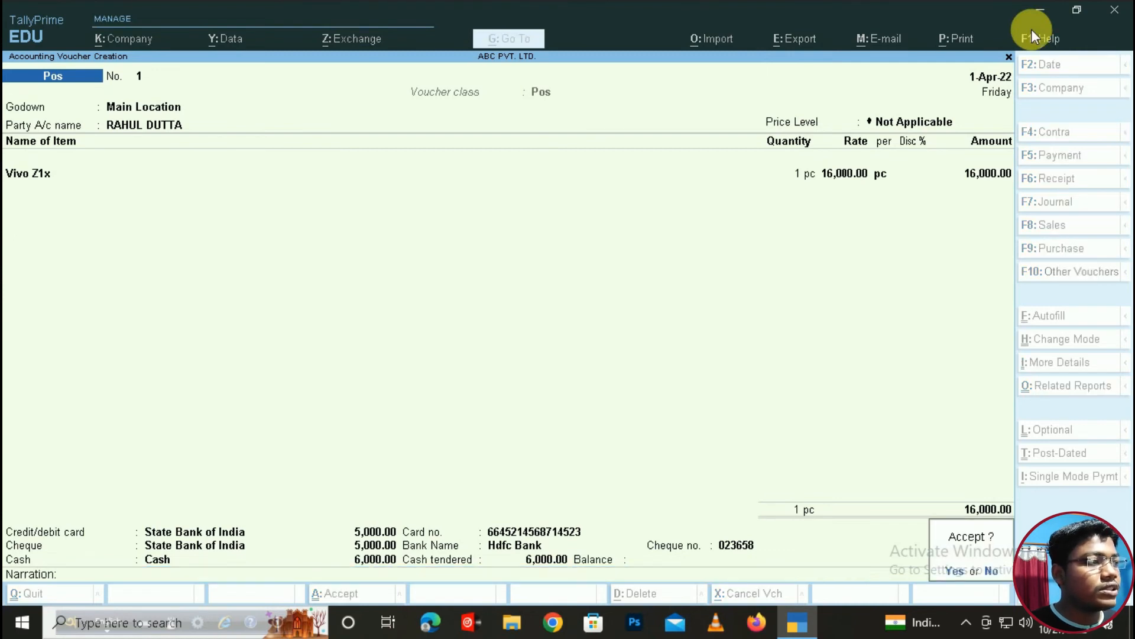
# - Accept the Vivo Z1x voucher, preview it as a Pos Invoice, then return to entry
pyautogui.press('Return')
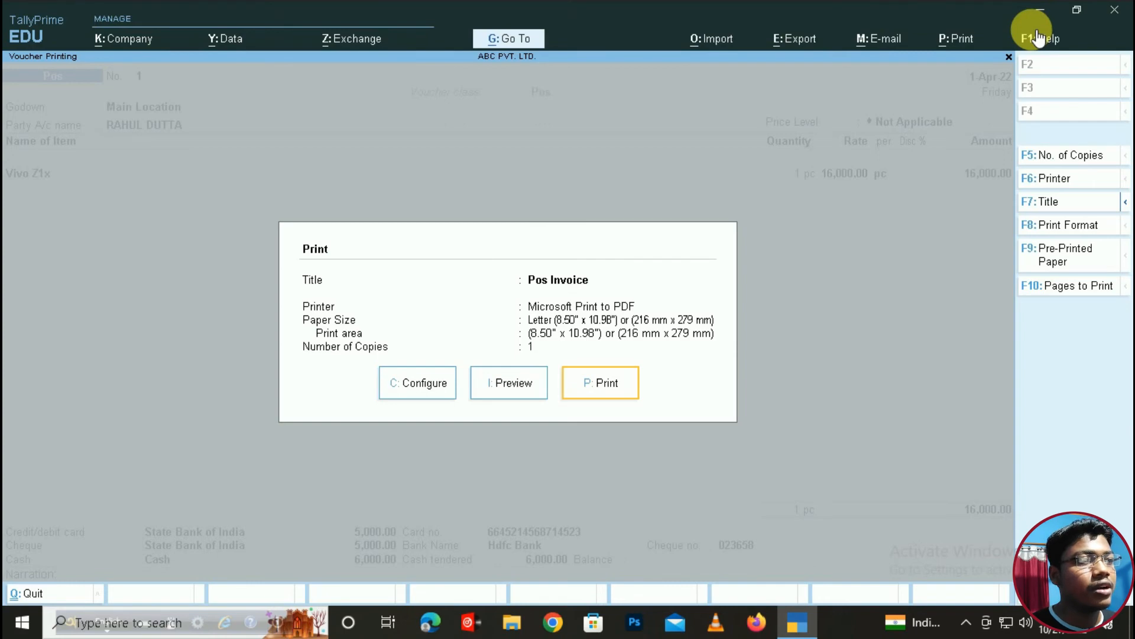
pyautogui.press('Left')
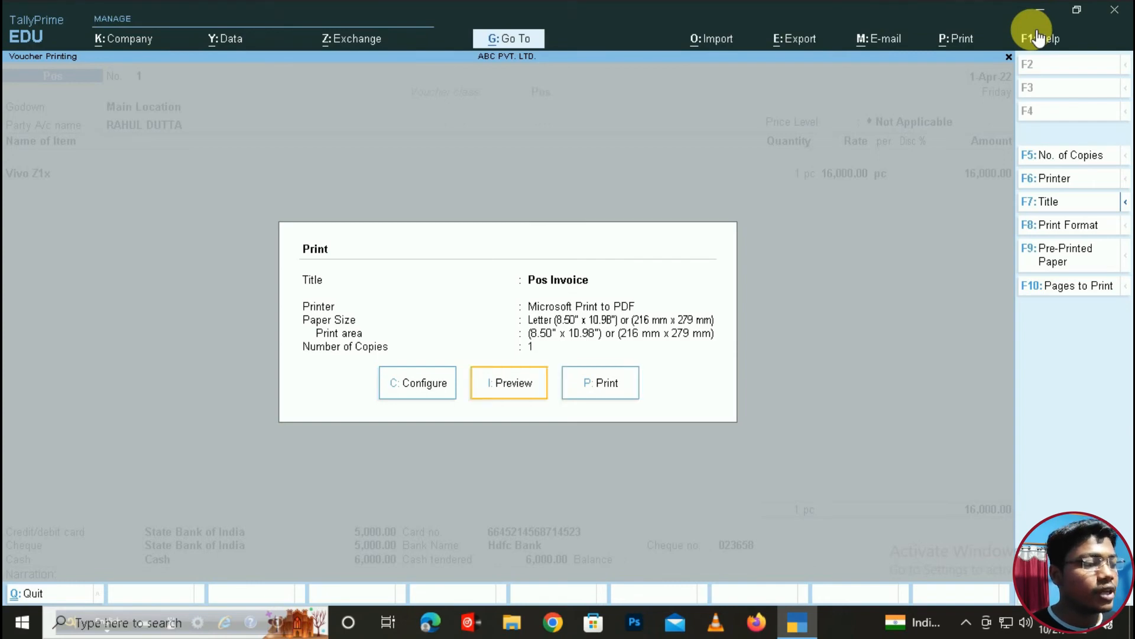
pyautogui.press('Return')
pyautogui.press('Return')
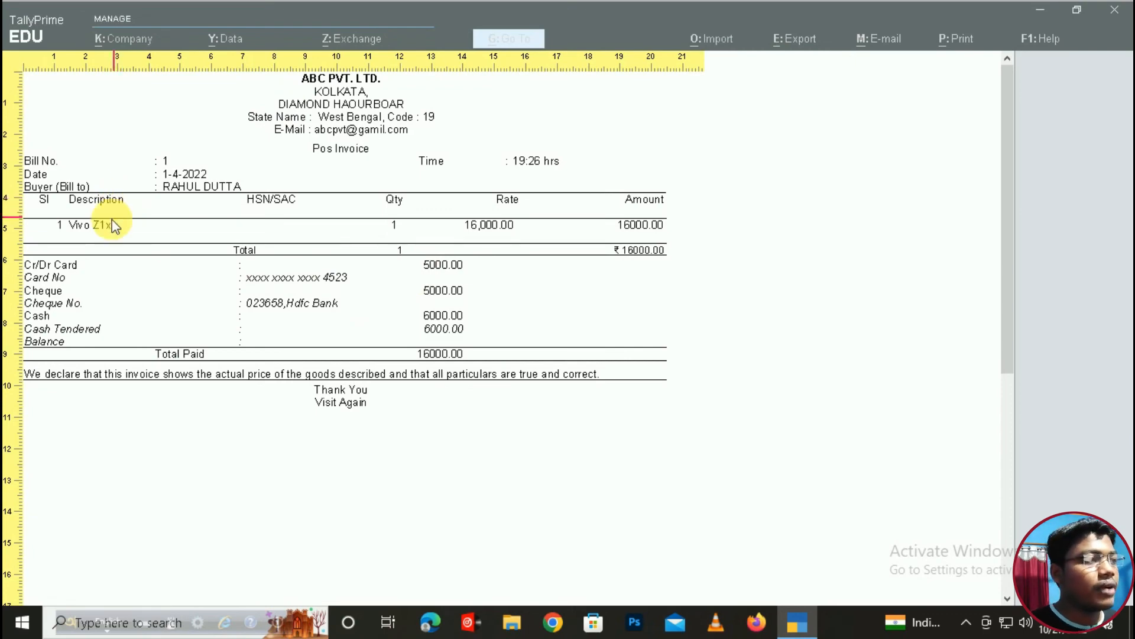
pyautogui.press('Escape')
pyautogui.press('Escape')
pyautogui.press('Escape')
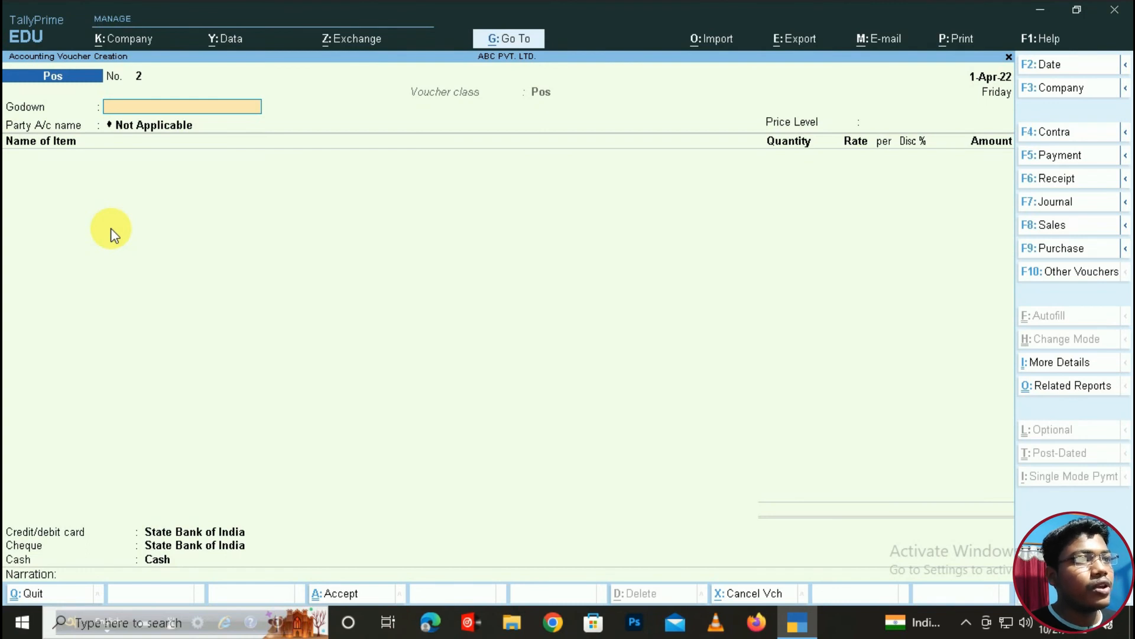
# - Leave voucher entry and open the Balance Sheet from the Gateway of Tally
pyautogui.press('Escape')
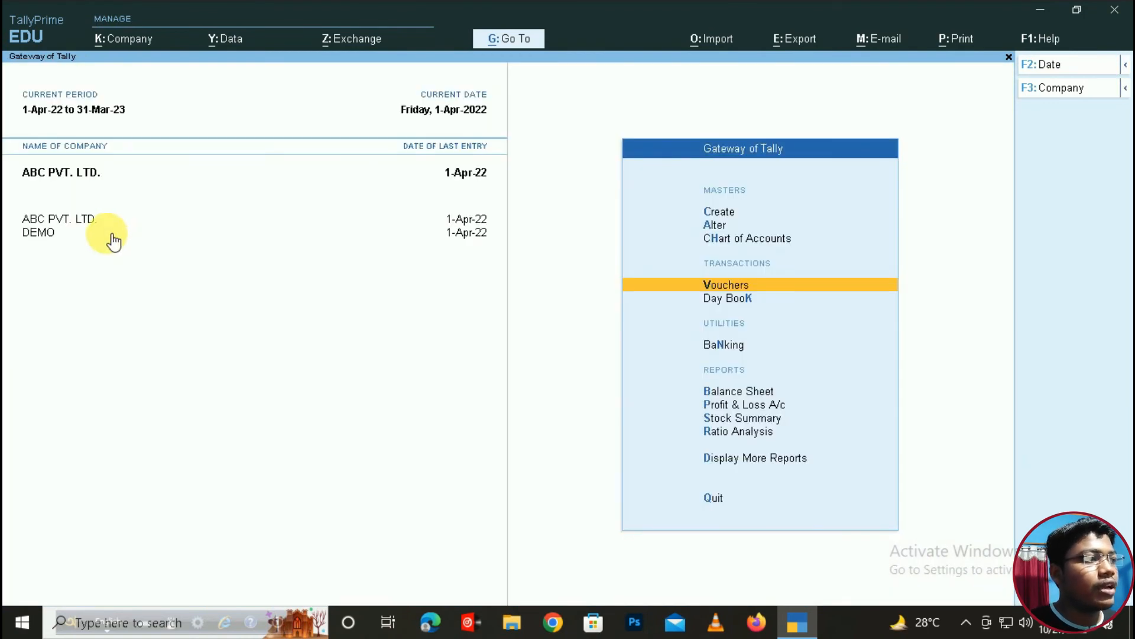
pyautogui.press('Down')
pyautogui.press('Down')
pyautogui.press('Down')
pyautogui.press('Down')
pyautogui.press('Down')
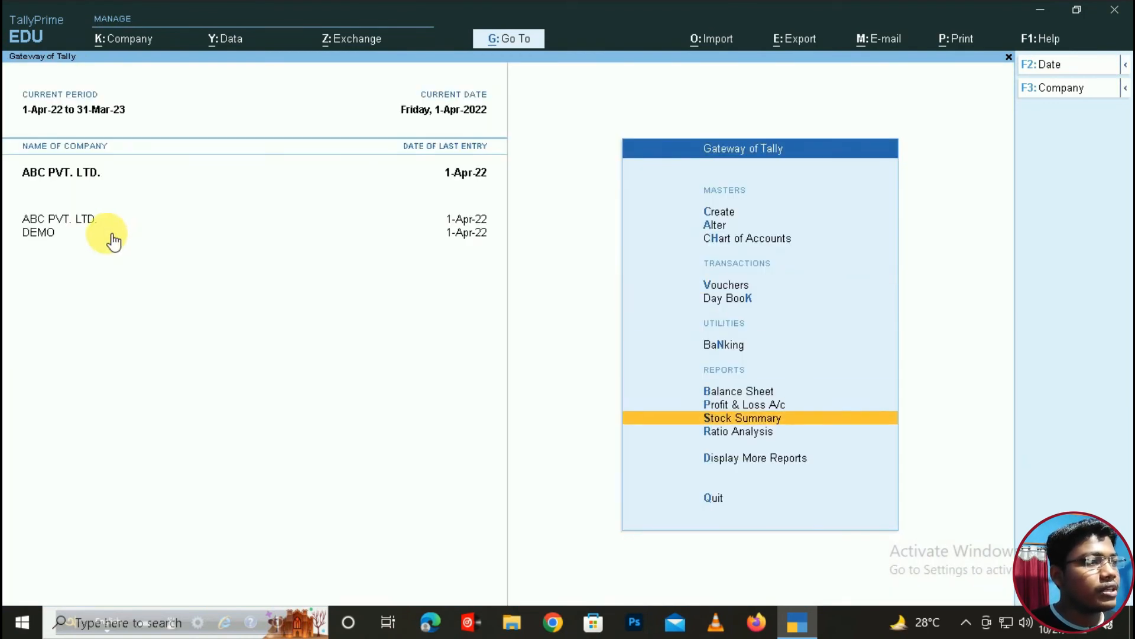
pyautogui.press('Down')
pyautogui.press('Up')
pyautogui.press('Up')
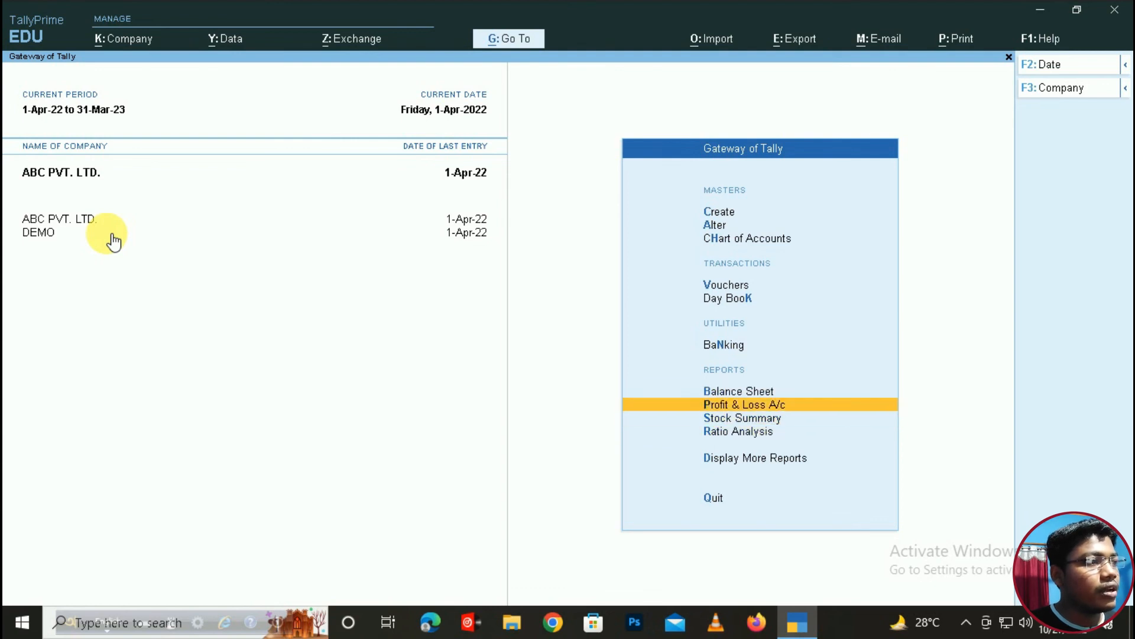
pyautogui.press('Up')
pyautogui.press('Return')
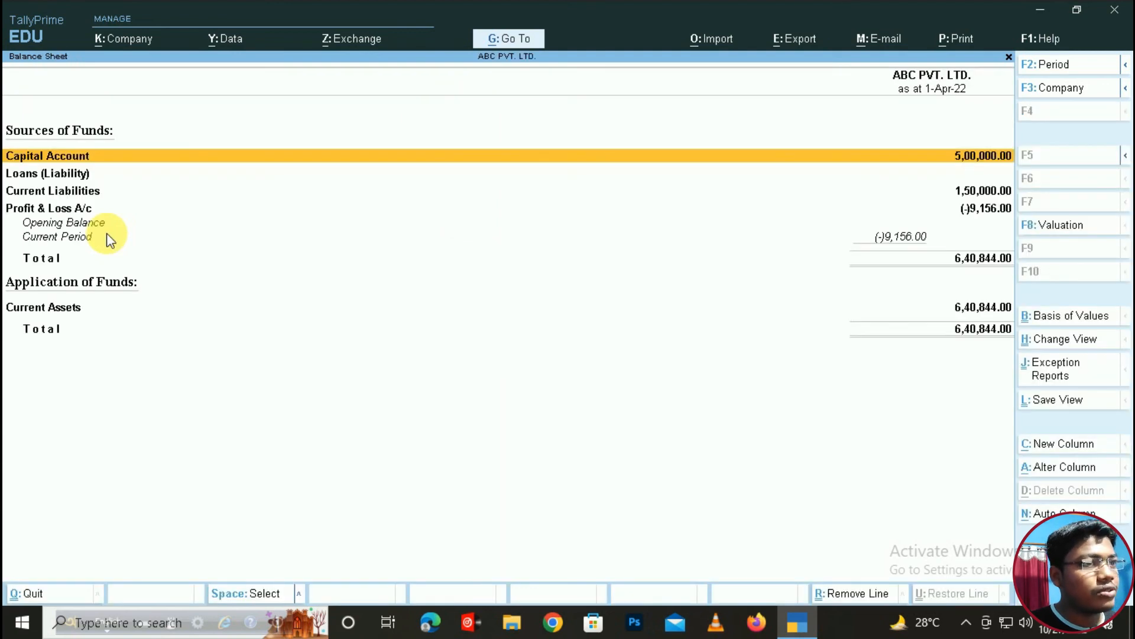
# - Review the Current Liabilities and Capital Account group summaries in the Balance Sheet
pyautogui.press('Down')
pyautogui.press('Down')
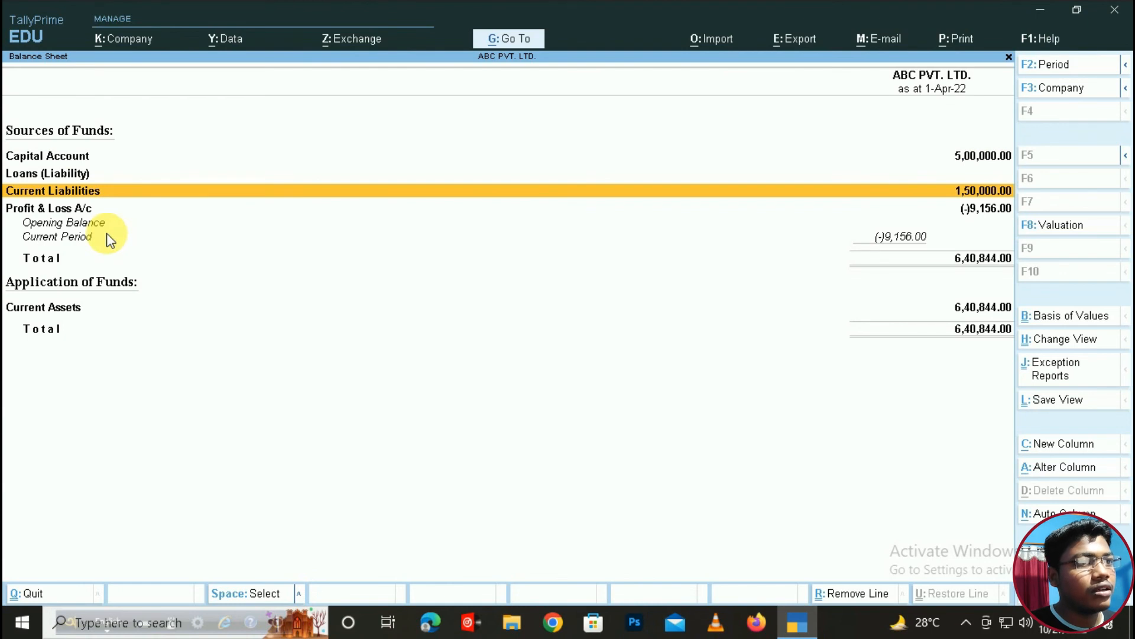
pyautogui.press('Escape')
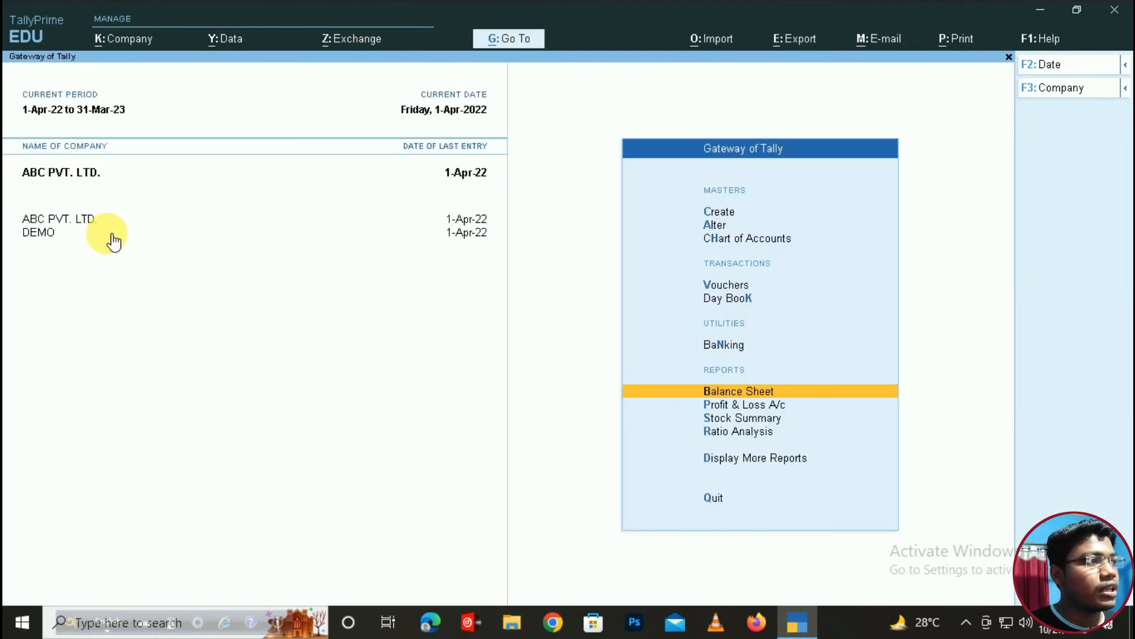
pyautogui.press('Return')
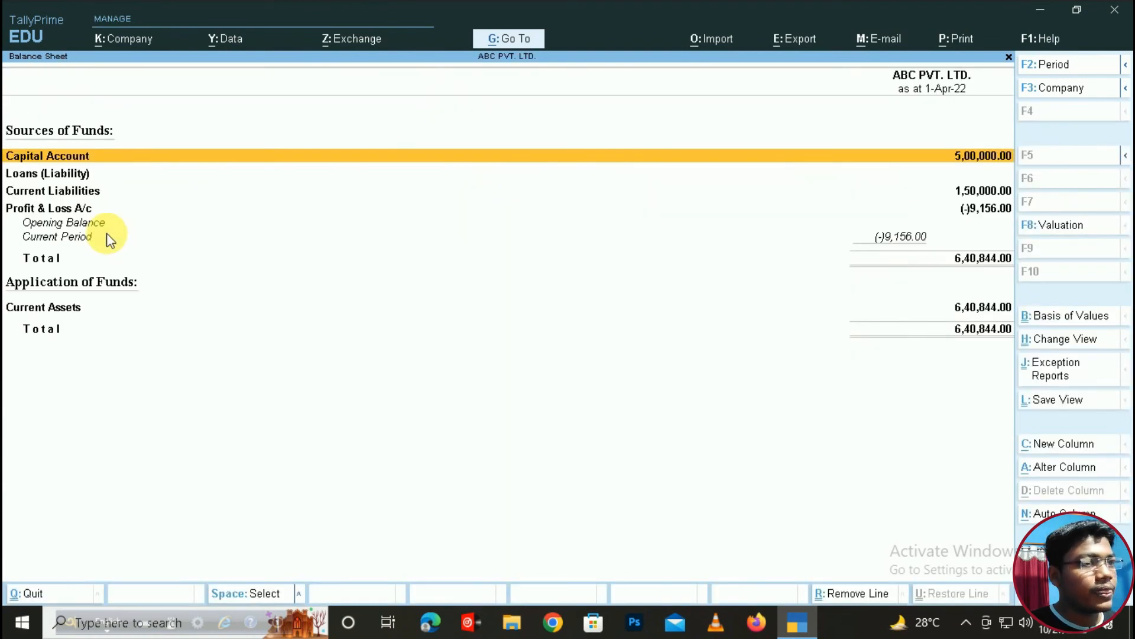
pyautogui.press('Down')
pyautogui.press('Down')
pyautogui.press('Return')
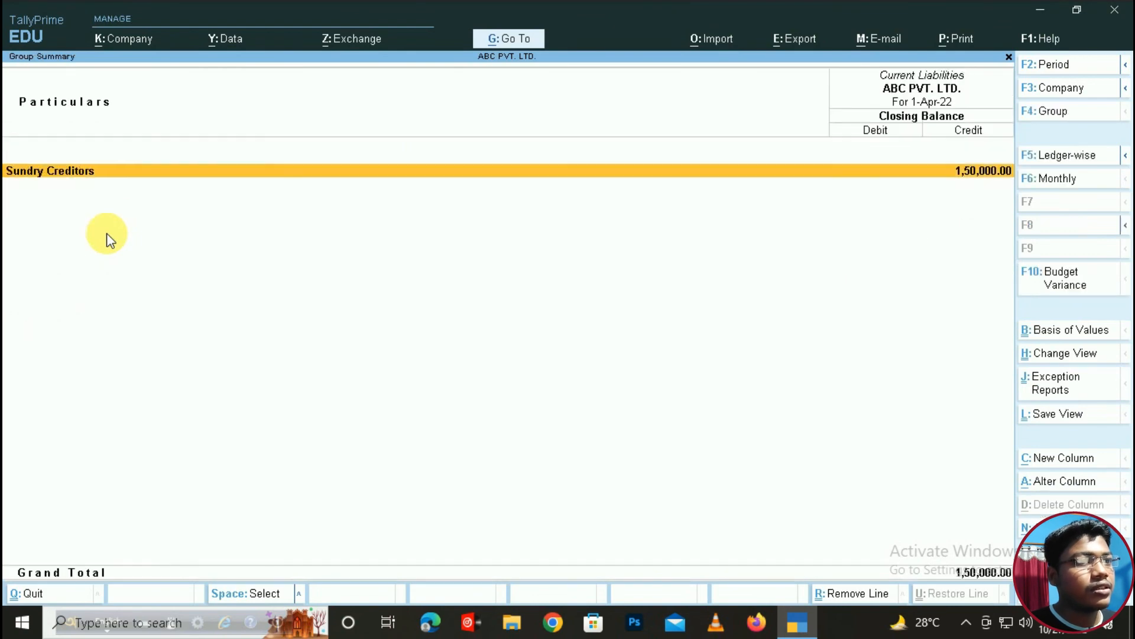
pyautogui.press('Escape')
pyautogui.press('Up')
pyautogui.press('Up')
pyautogui.press('Return')
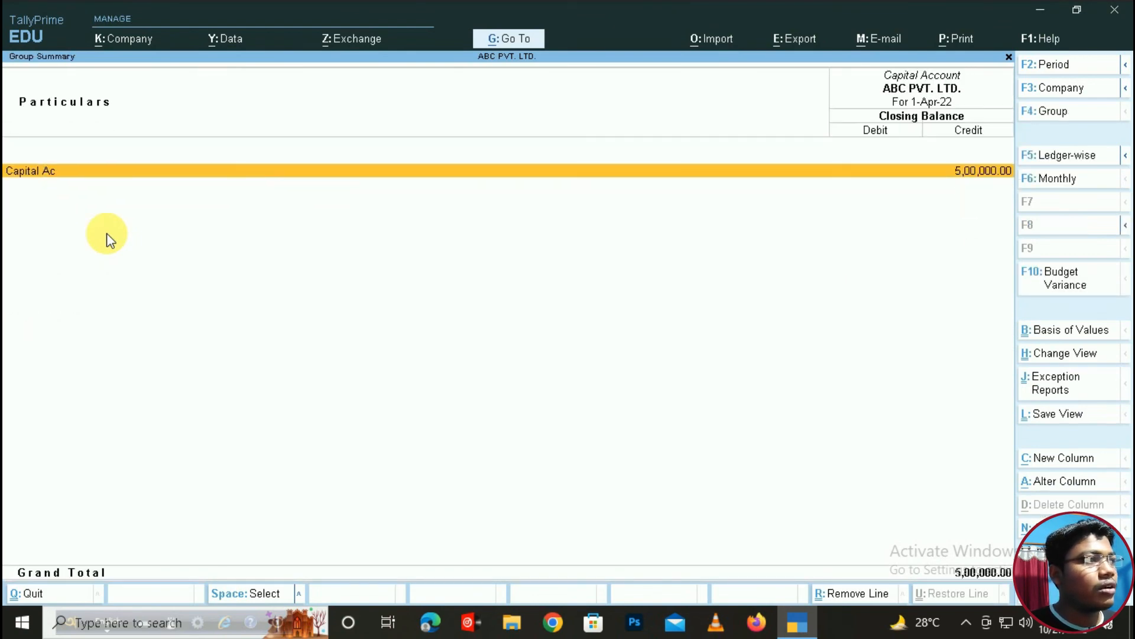
pyautogui.press('Escape')
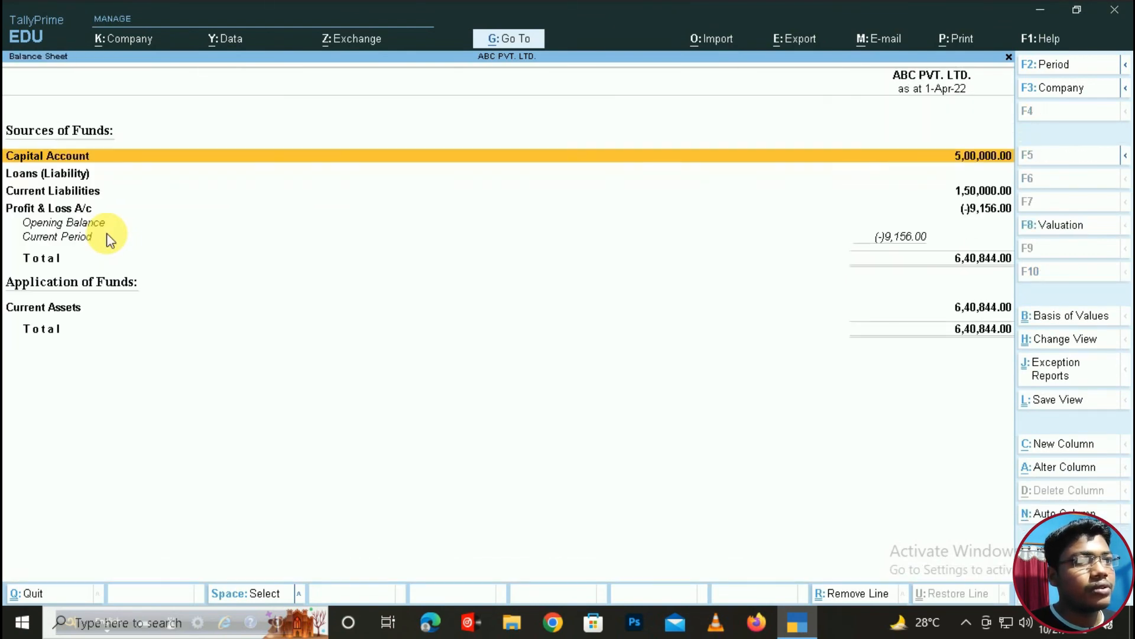
# - Drill into Current Assets > Bank Accounts > HDFC BANK's monthly summary, then return to Gateway
pyautogui.press('Down')
pyautogui.press('Down')
pyautogui.press('Down')
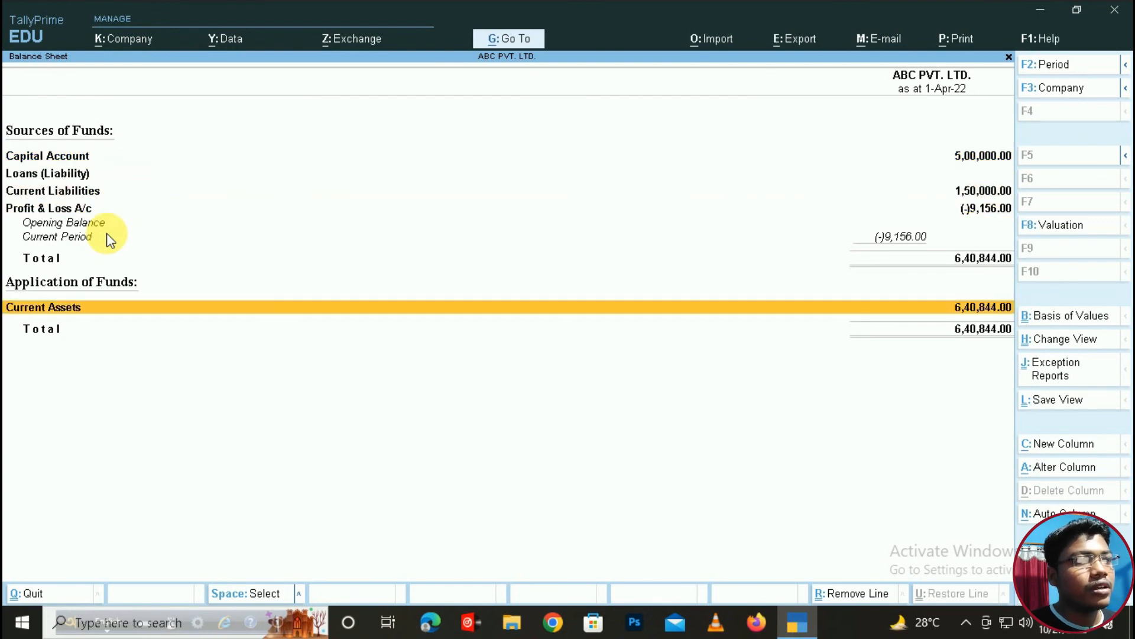
pyautogui.press('Return')
pyautogui.press('Down')
pyautogui.press('Down')
pyautogui.press('Down')
pyautogui.press('Return')
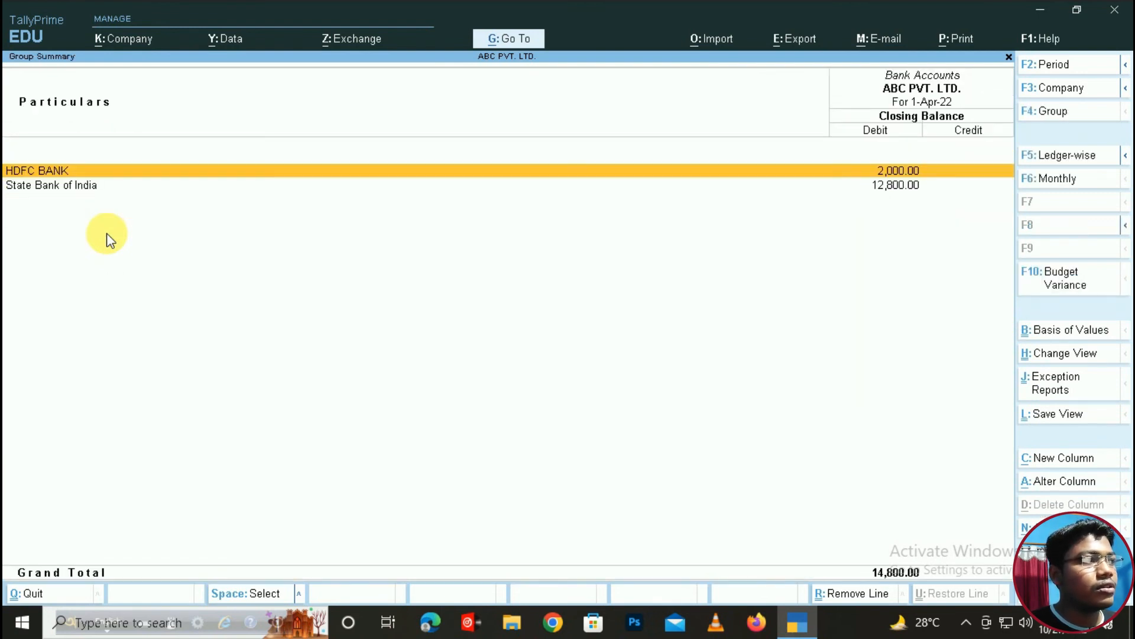
pyautogui.press('Return')
pyautogui.press('Escape')
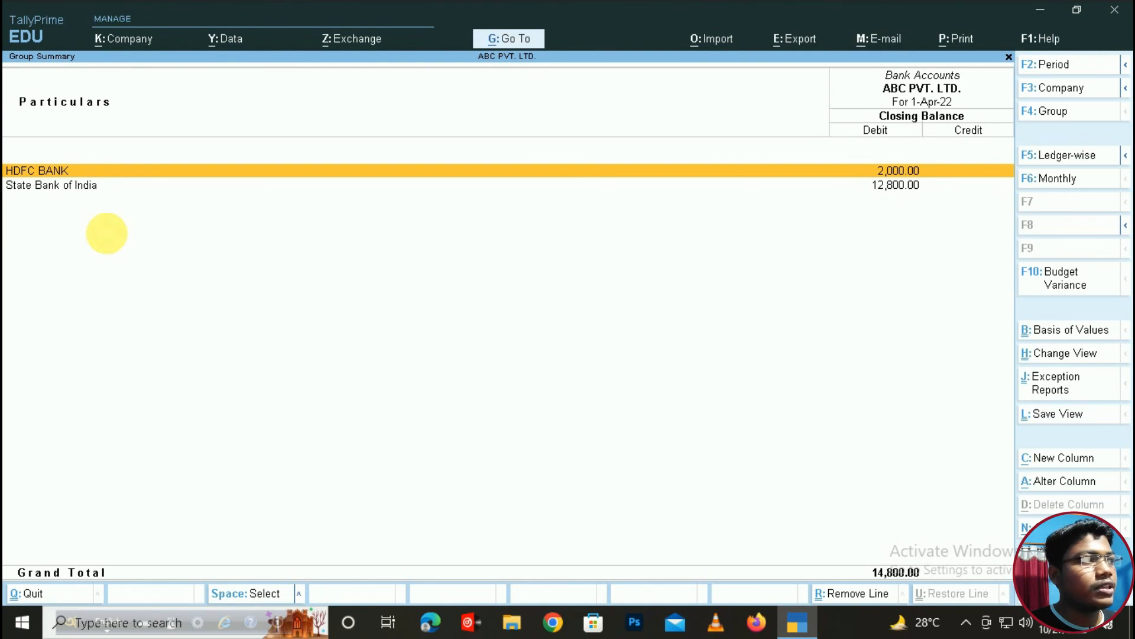
pyautogui.press('Return')
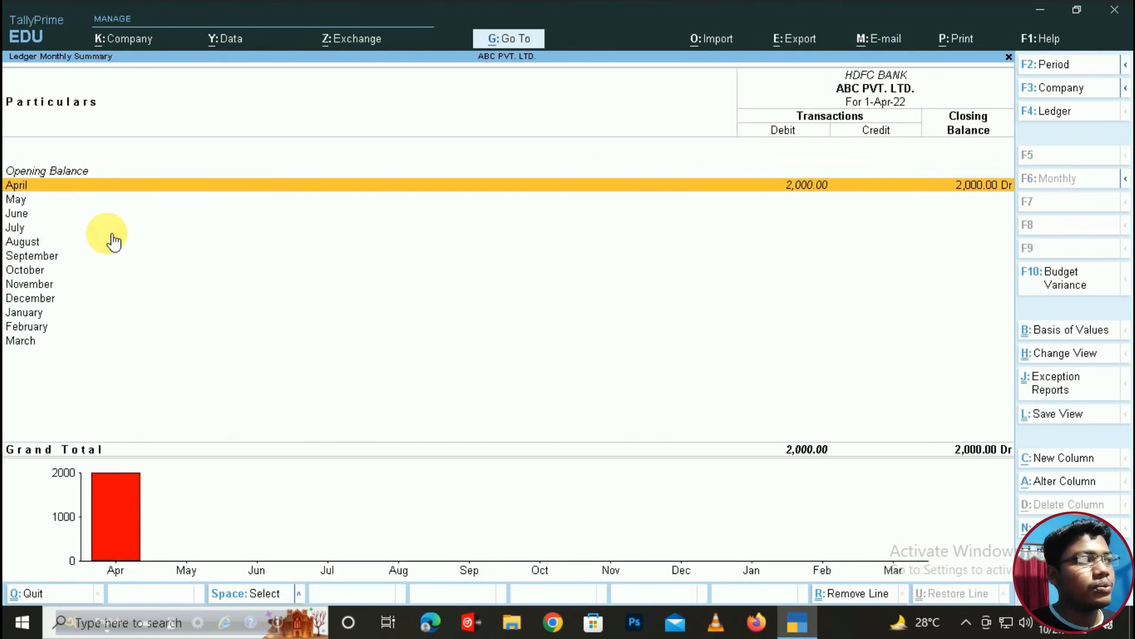
pyautogui.press('Escape')
pyautogui.press('Escape')
pyautogui.press('Escape')
pyautogui.press('Escape')
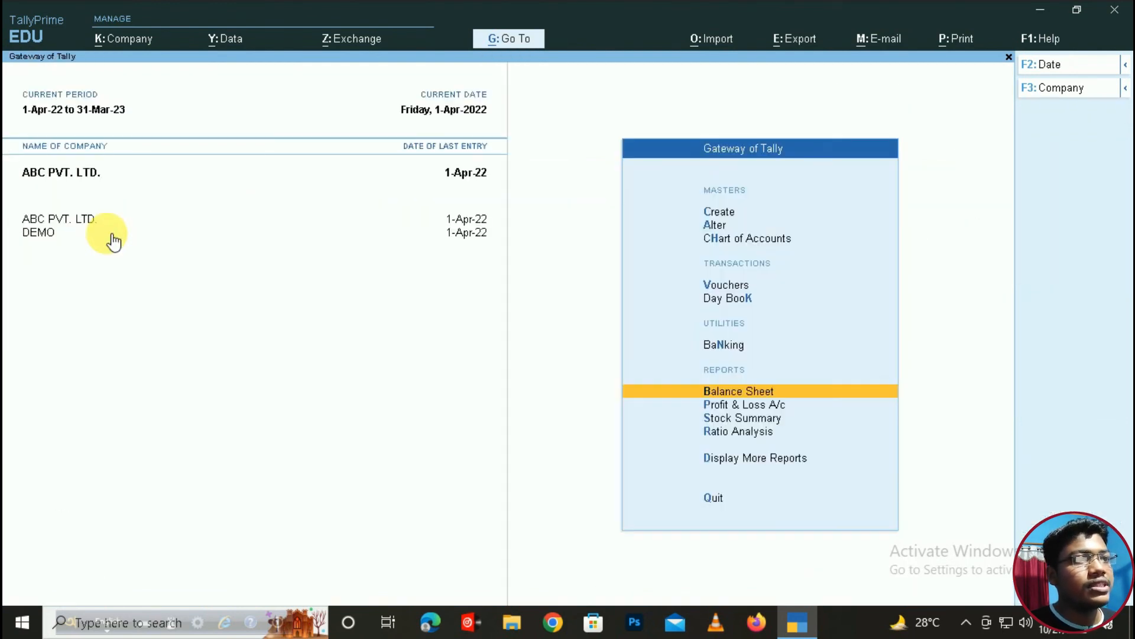